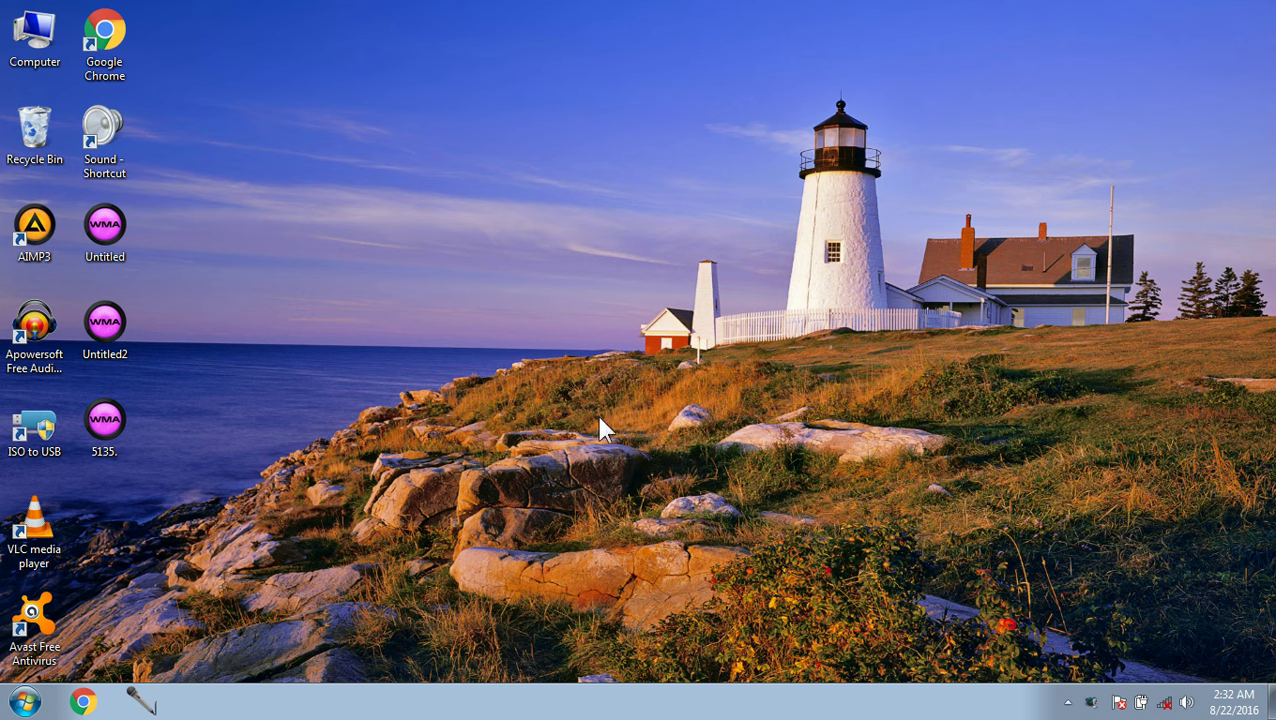
Open the Desktop Background settings through Control Panel, under Appearance and Personalization, Personalization
click(24, 703)
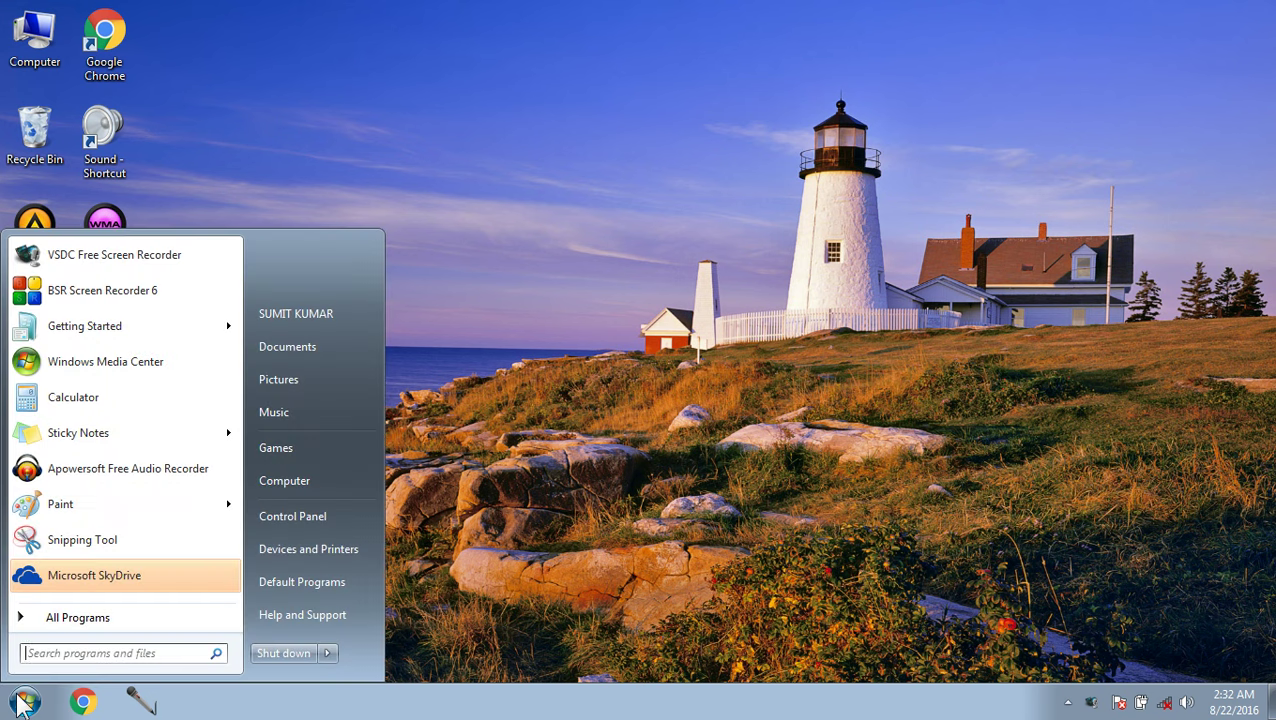
click(320, 519)
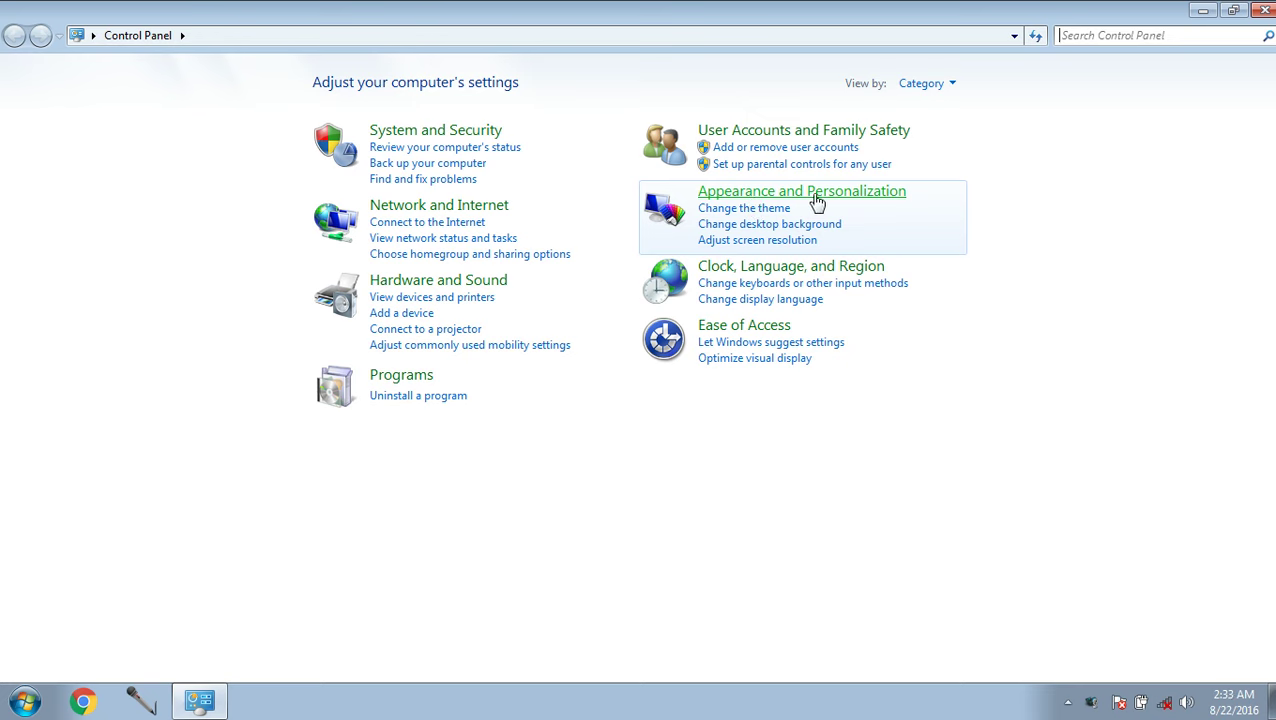
click(883, 201)
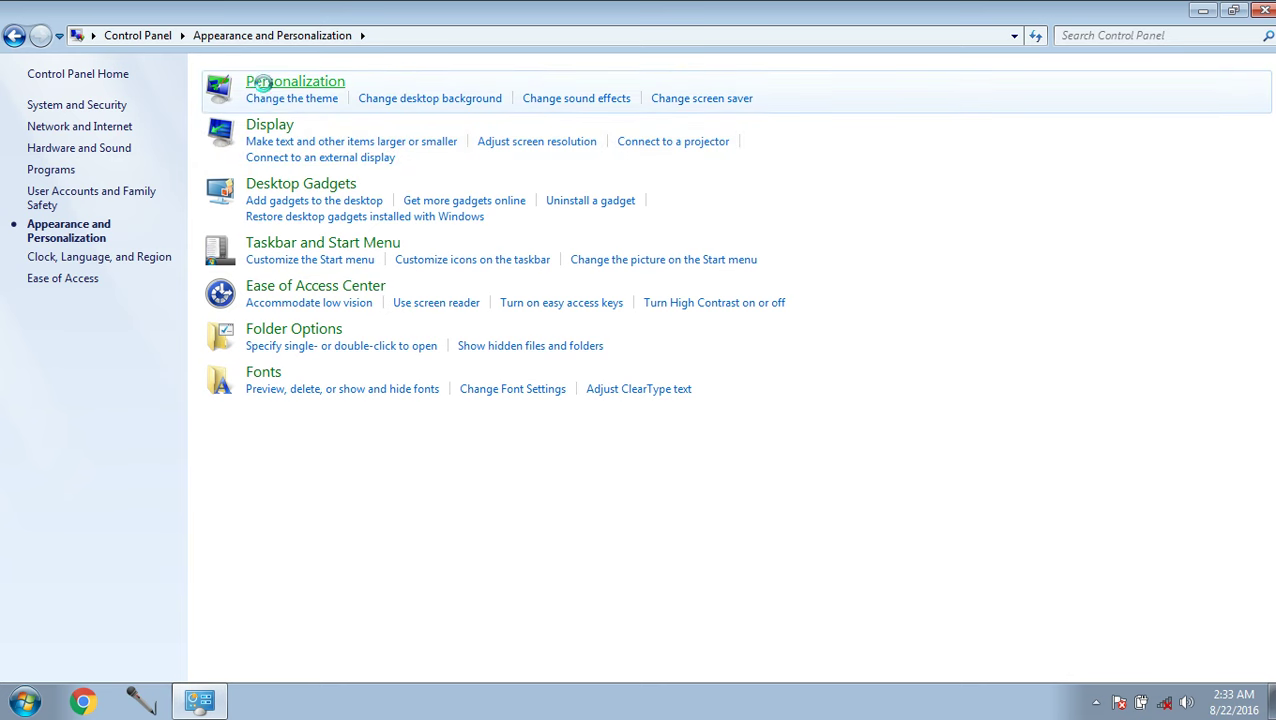
click(260, 83)
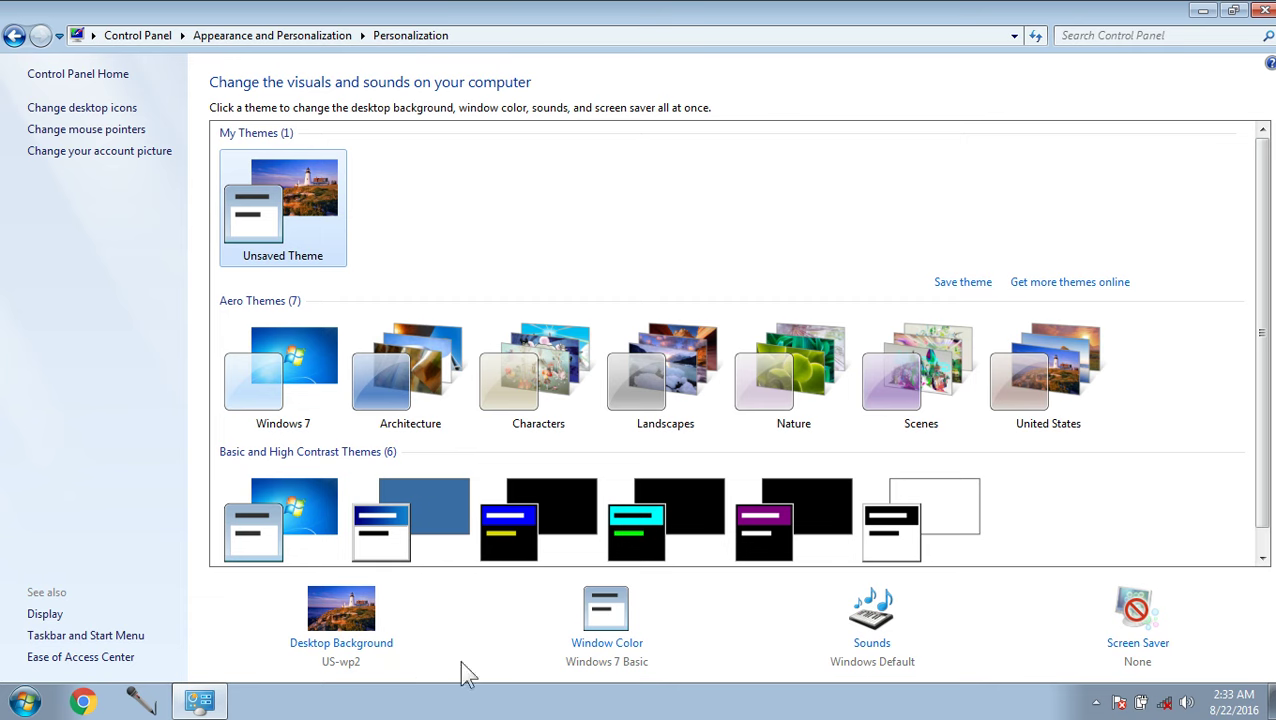
click(353, 648)
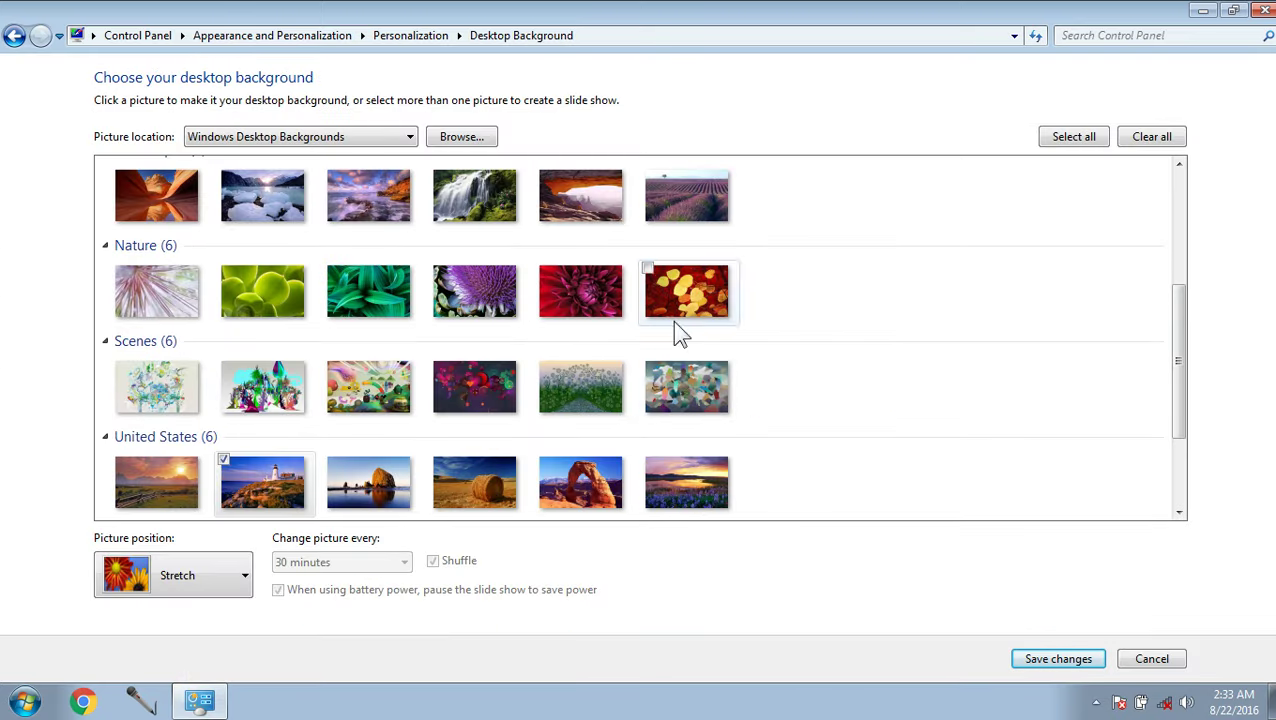
Choose the orange rock arch picture from the Landscapes group as the desktop background and save the changes
drag(1182, 370, 1186, 256)
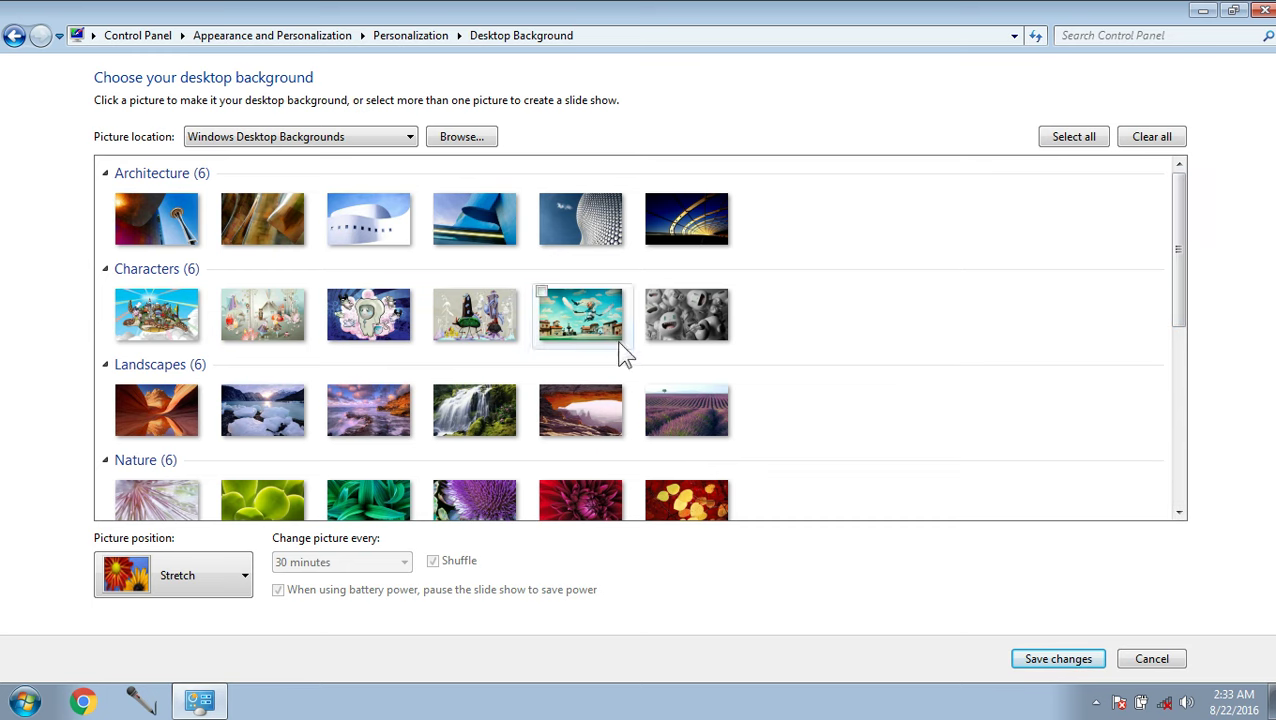
click(584, 427)
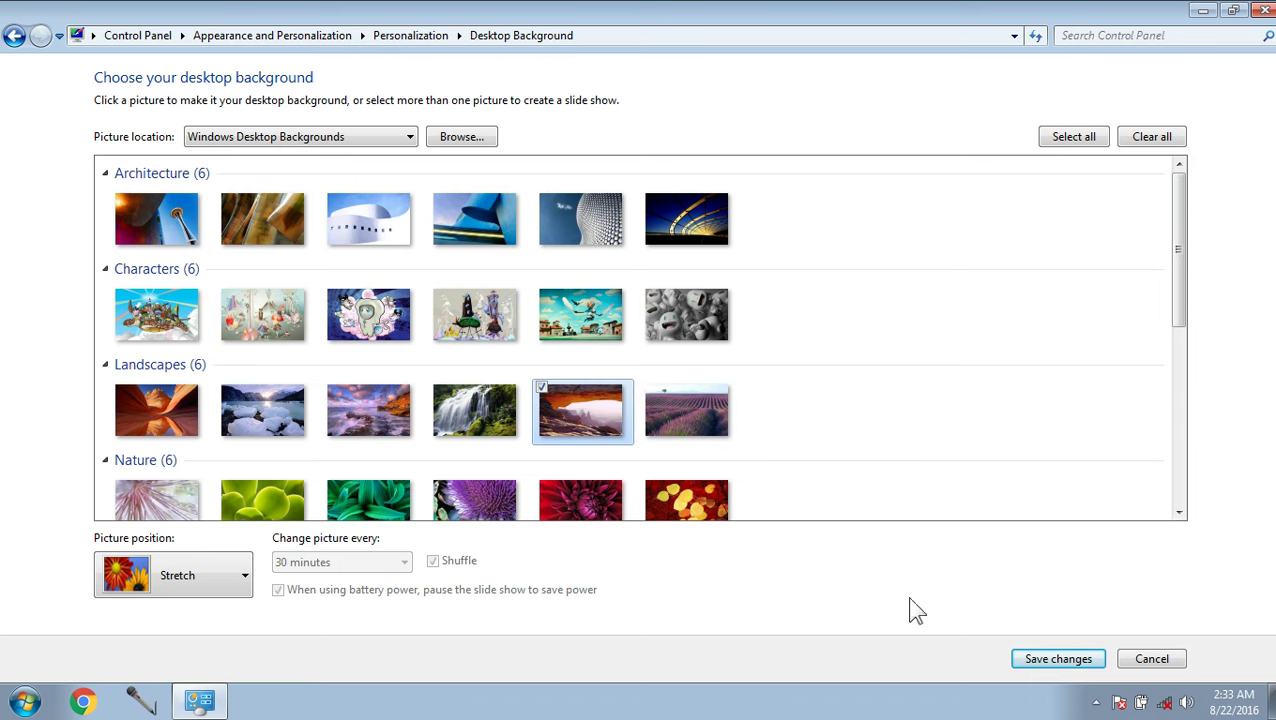
click(1052, 664)
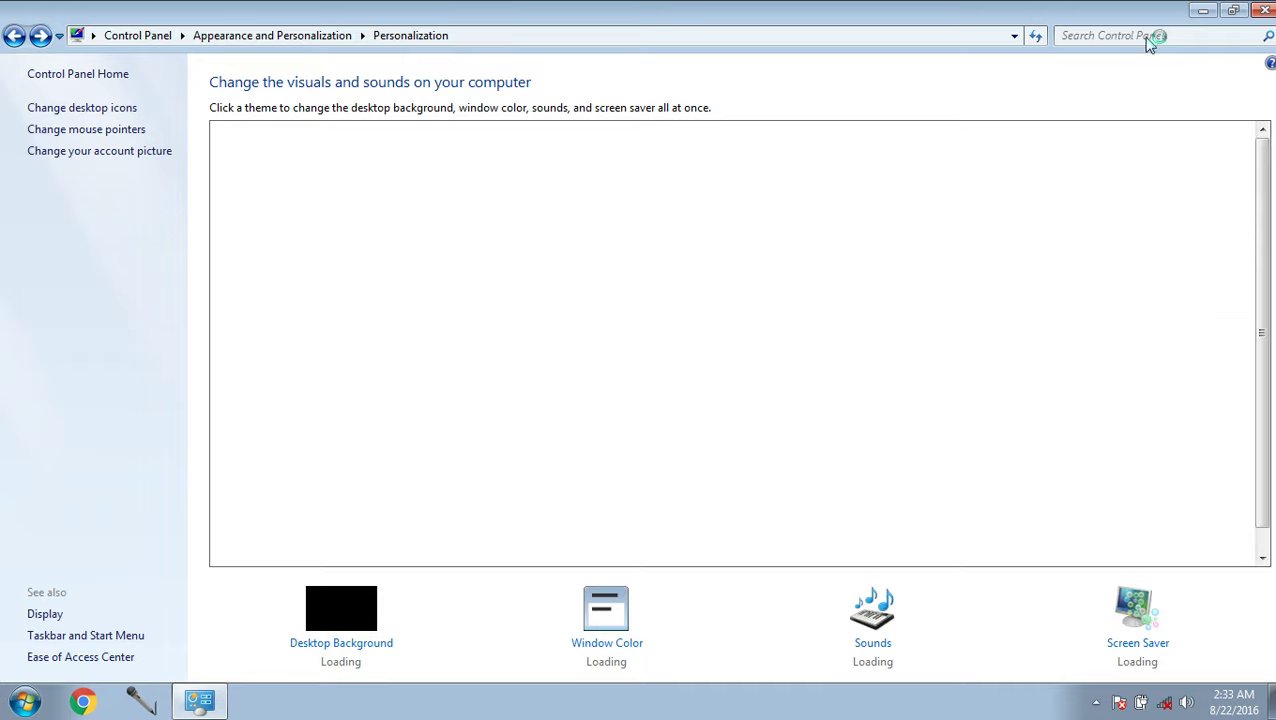
Minimize the Personalization window and refresh the desktop to view the rock arch background
click(1203, 11)
drag(521, 114, 570, 250)
right_click(570, 250)
click(606, 300)
right_click(686, 359)
right_click(607, 242)
right_click(677, 299)
right_click(748, 363)
right_click(850, 424)
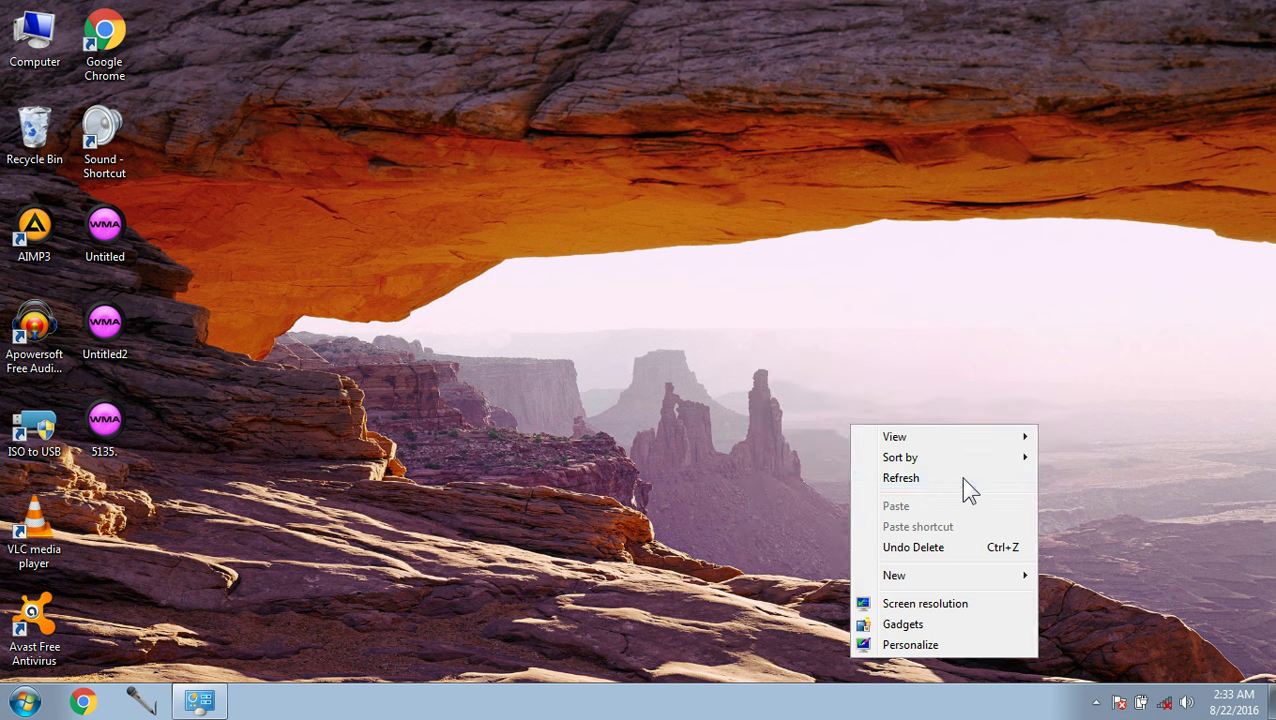
click(960, 477)
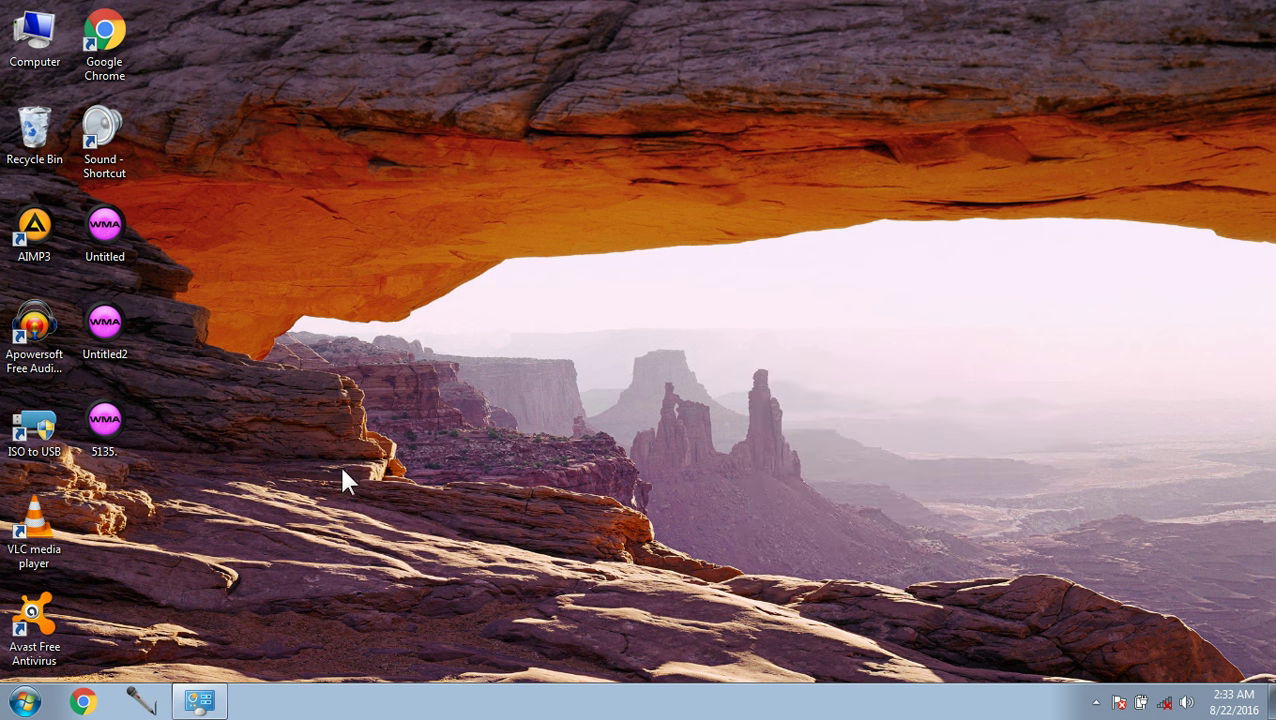
Close the Personalization window and refresh the desktop again
click(199, 701)
click(1259, 11)
right_click(557, 144)
right_click(606, 190)
click(652, 248)
Reopen Control Panel and go to the Desktop Background page in the Personalization settings
click(22, 703)
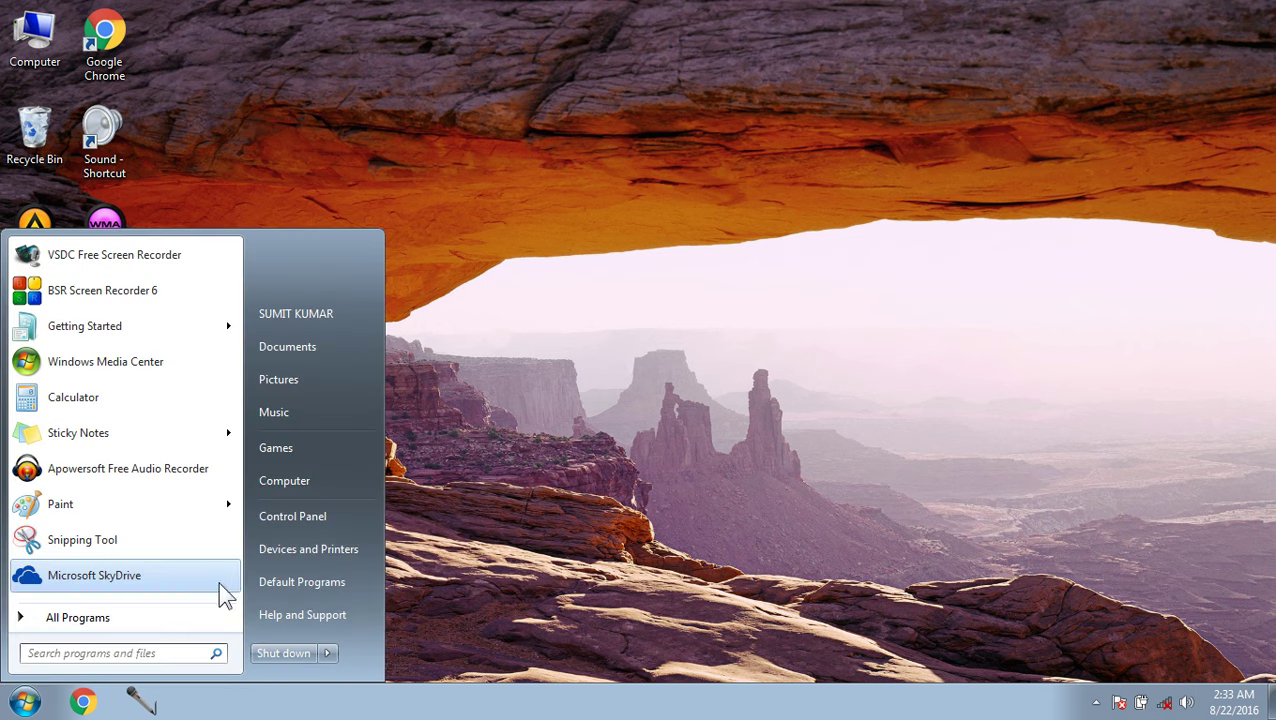
click(303, 517)
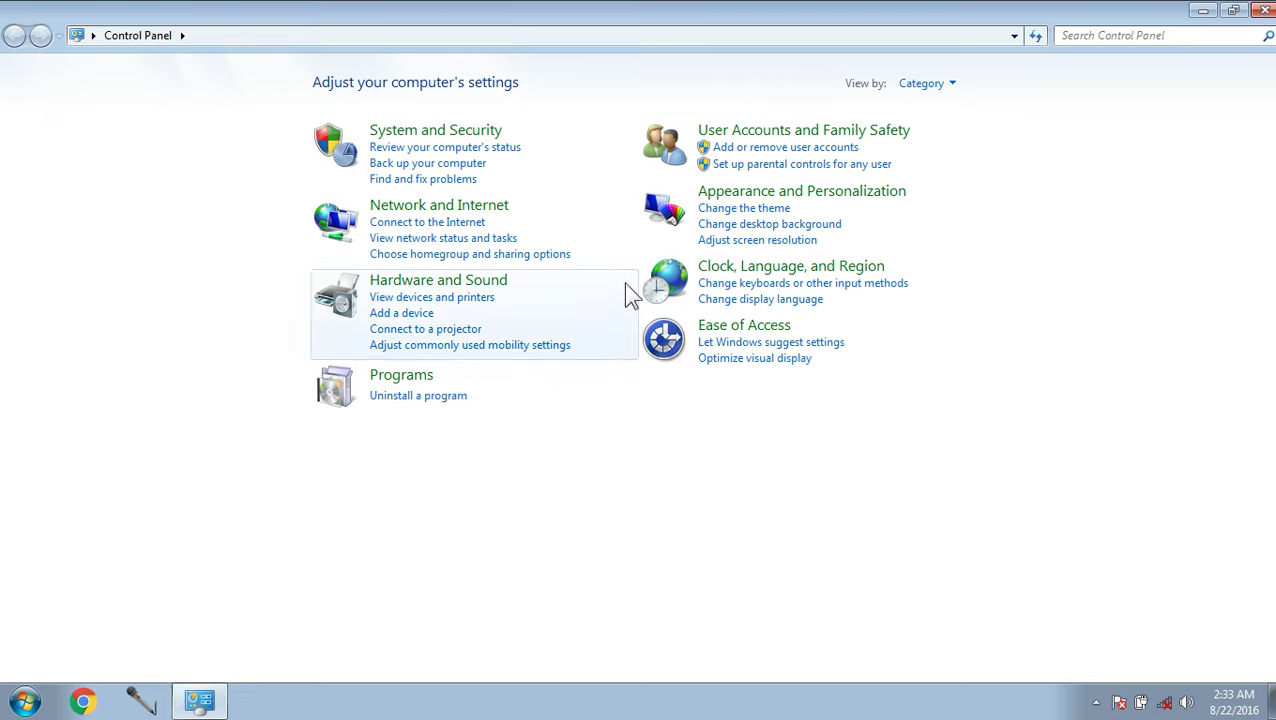
click(864, 195)
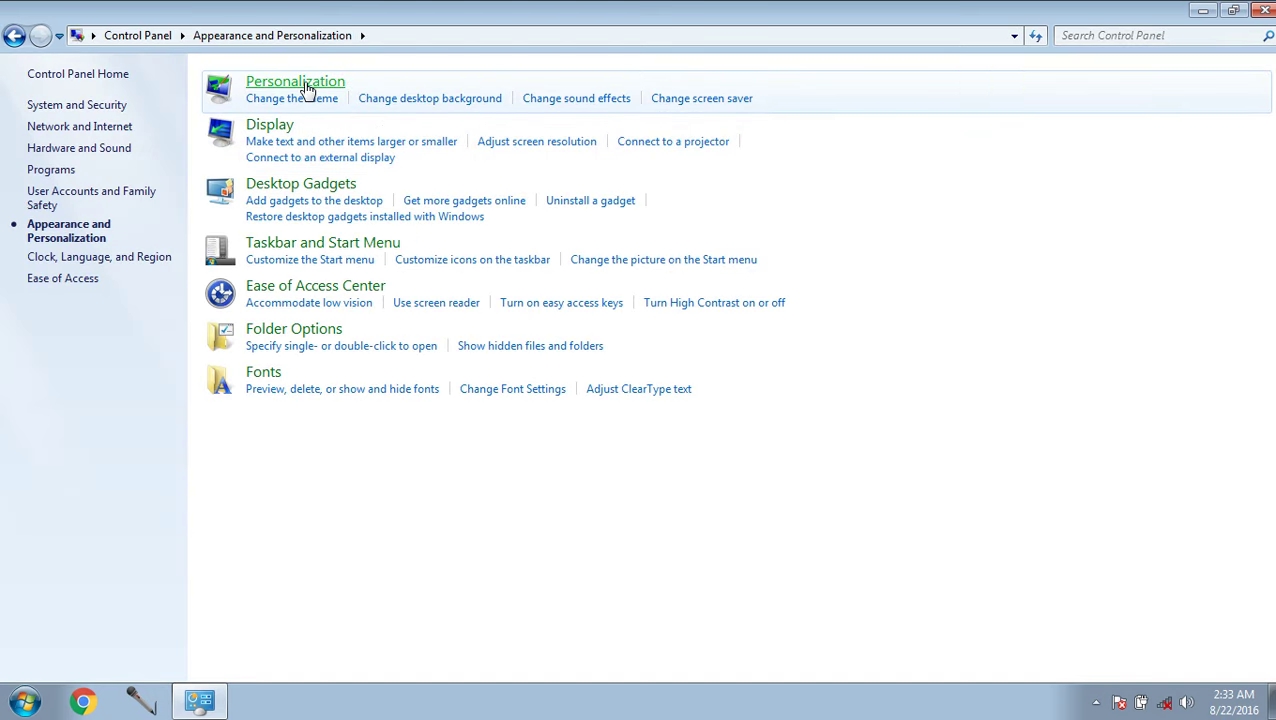
click(300, 82)
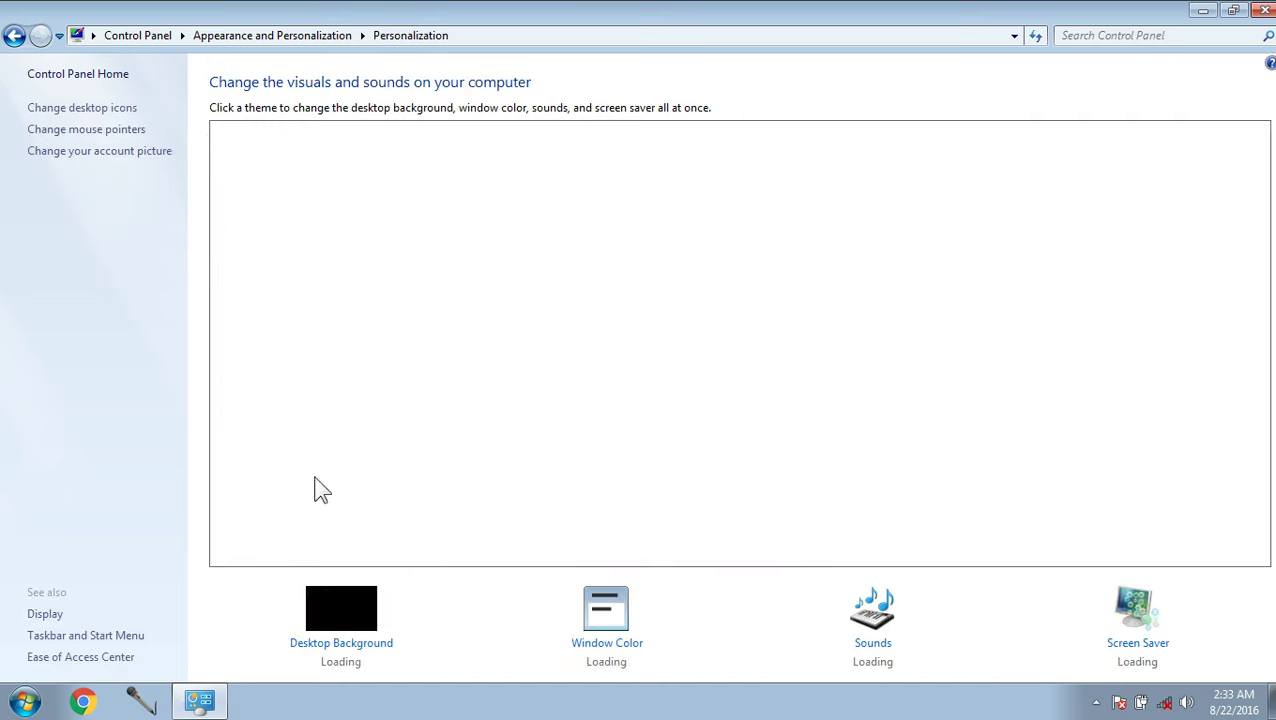
click(352, 650)
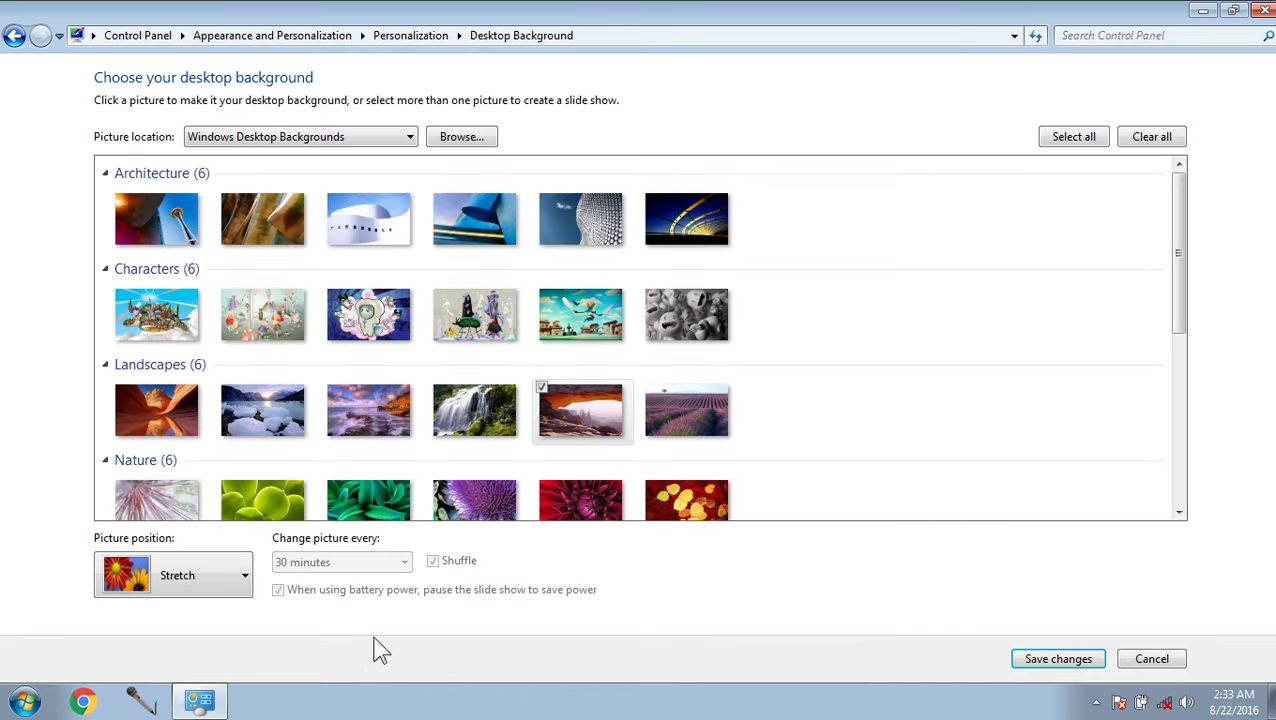
Try the Tile picture position for the background, switch it to Fit and save the changes
click(195, 580)
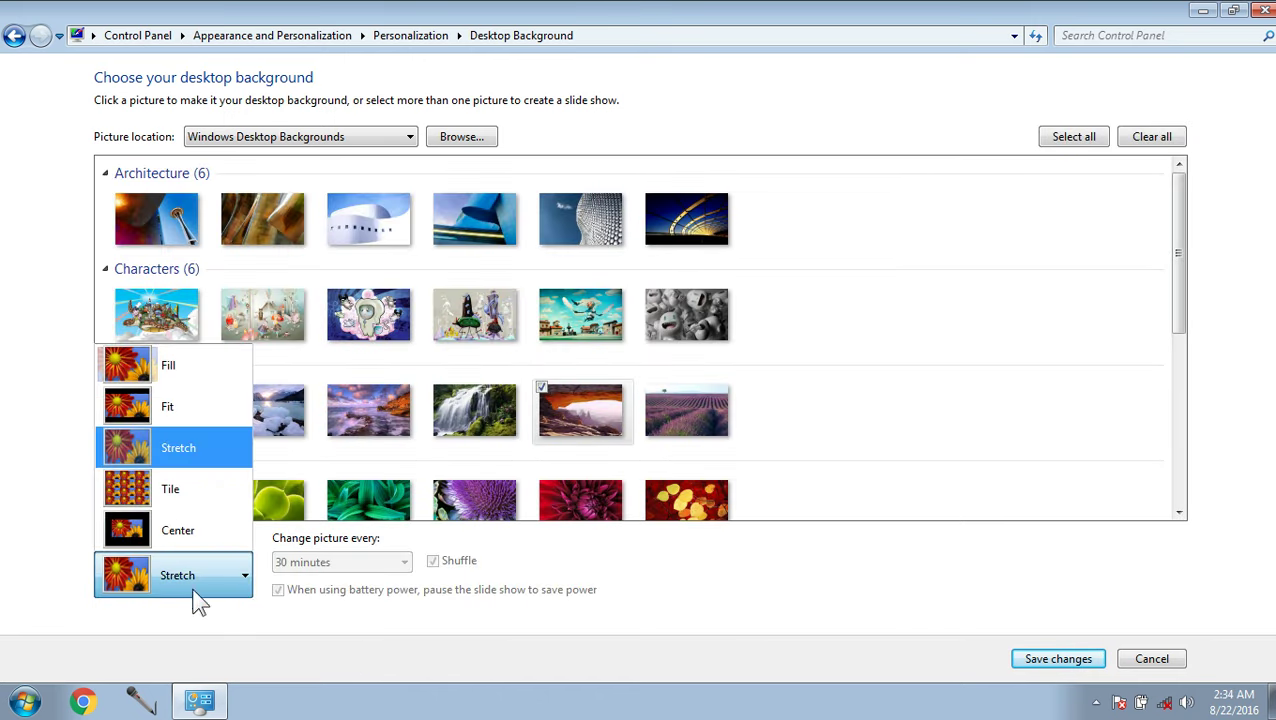
click(195, 492)
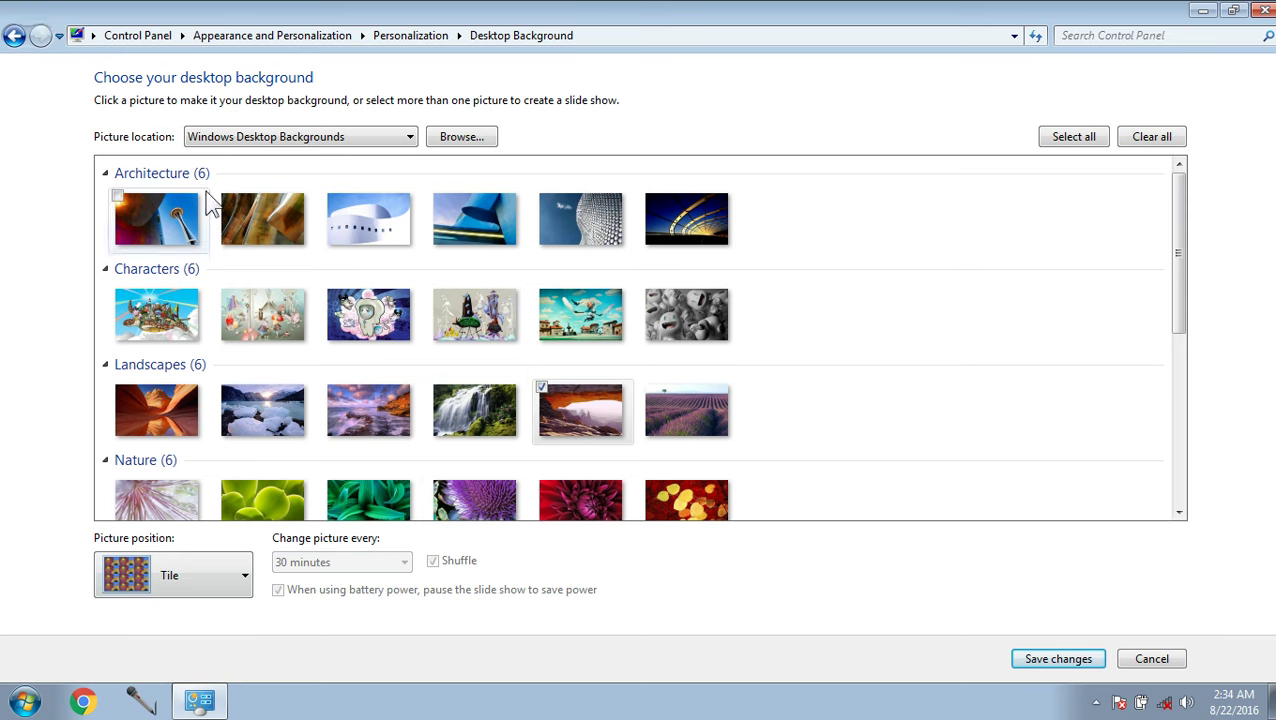
click(238, 577)
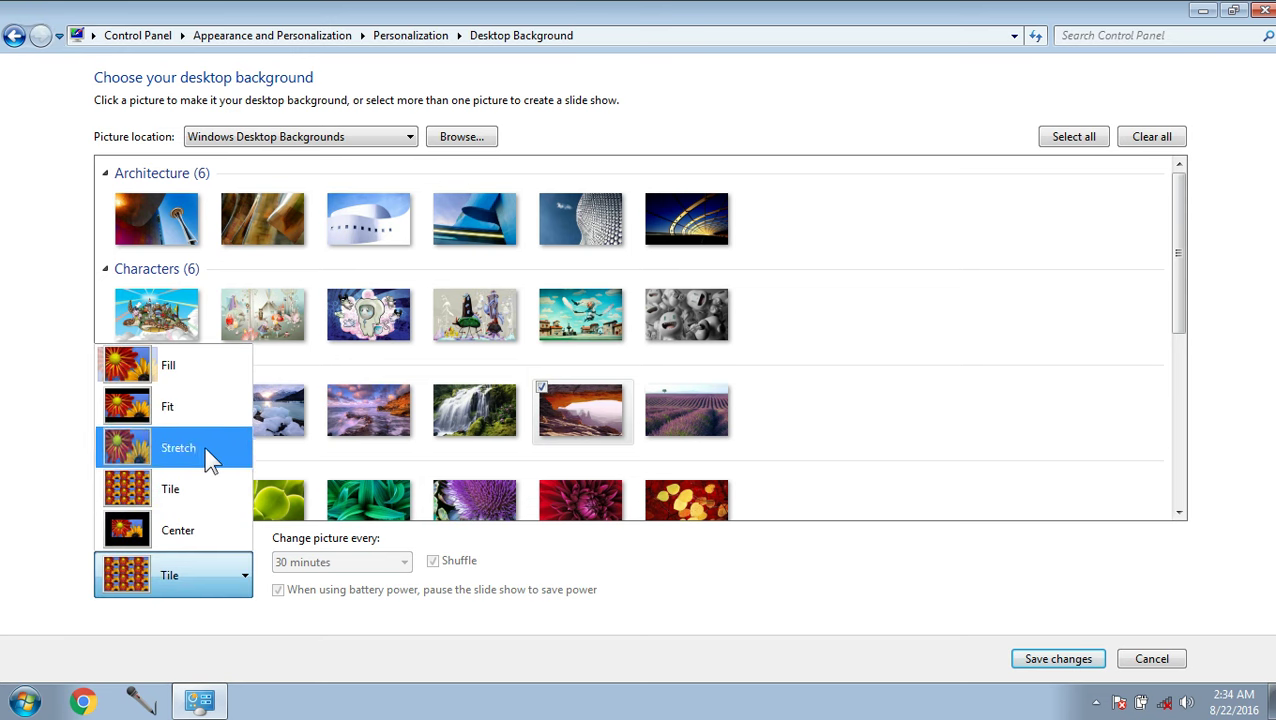
click(160, 410)
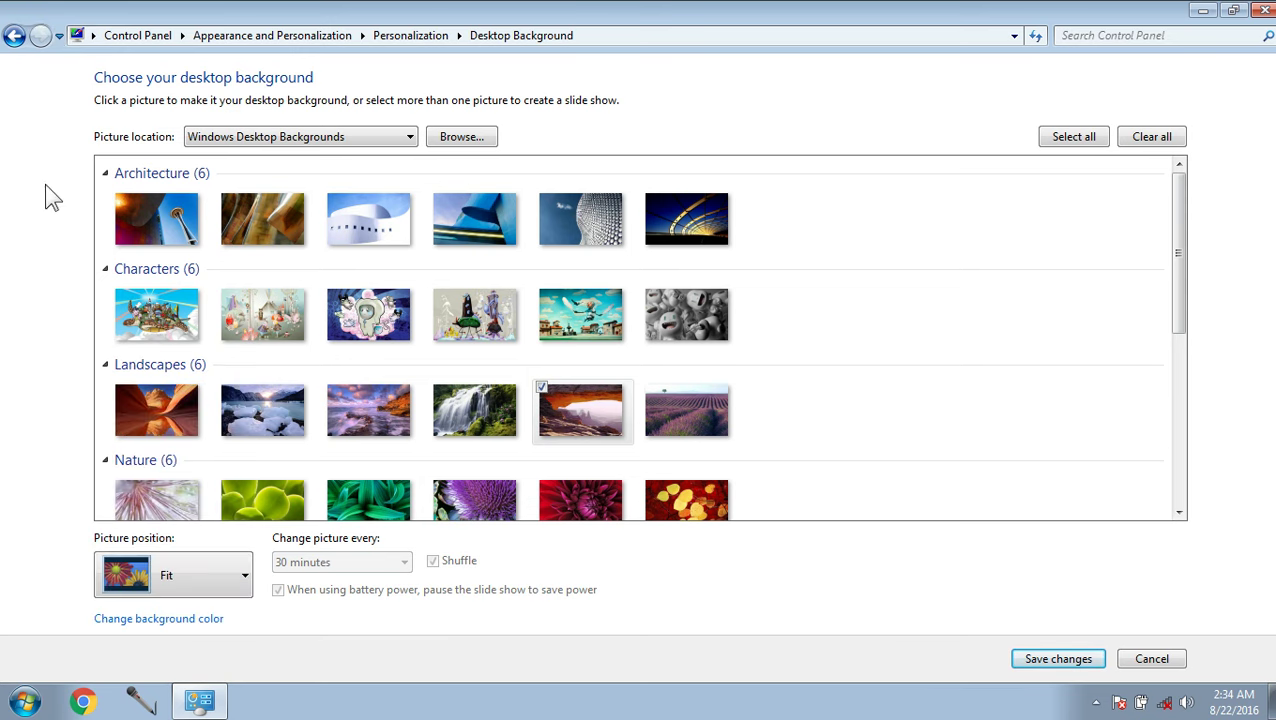
click(1058, 659)
Show the desktop and refresh it to check the background with the Fit position
drag(1040, 28, 920, 450)
right_click(532, 122)
right_click(626, 226)
click(699, 285)
click(1121, 441)
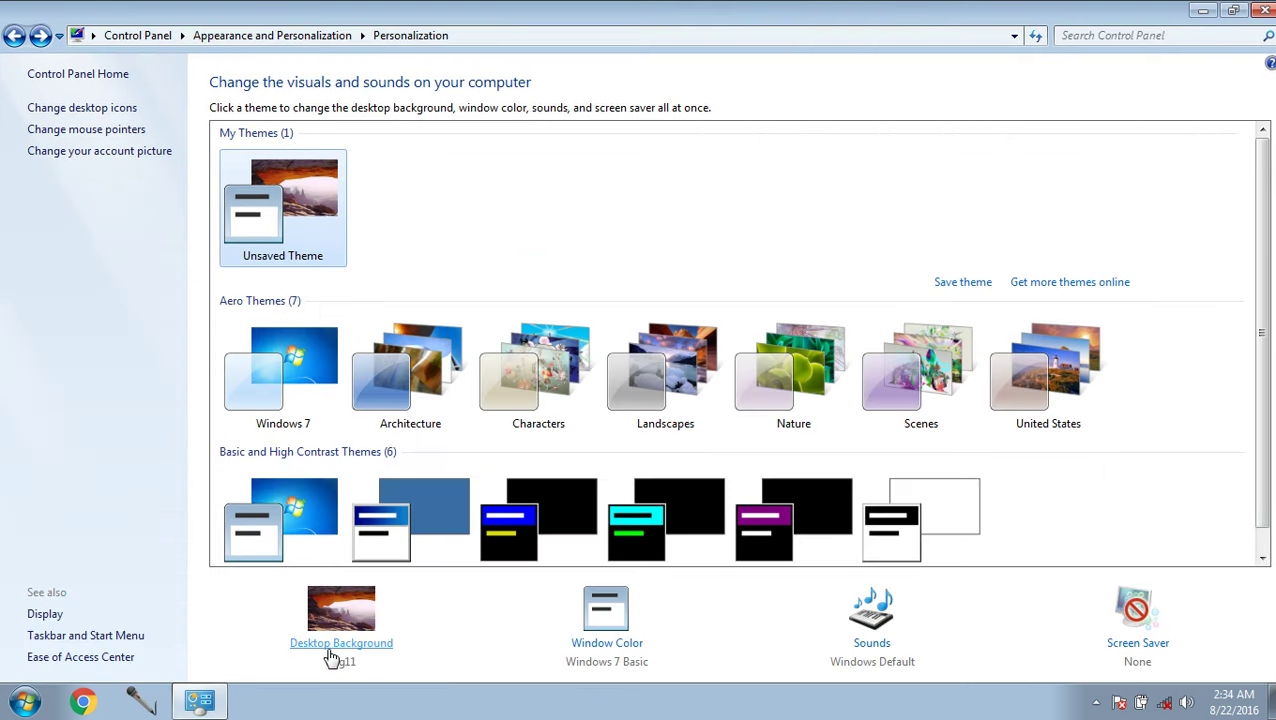
Set the desktop background's picture position to Stretch and save the changes
click(331, 650)
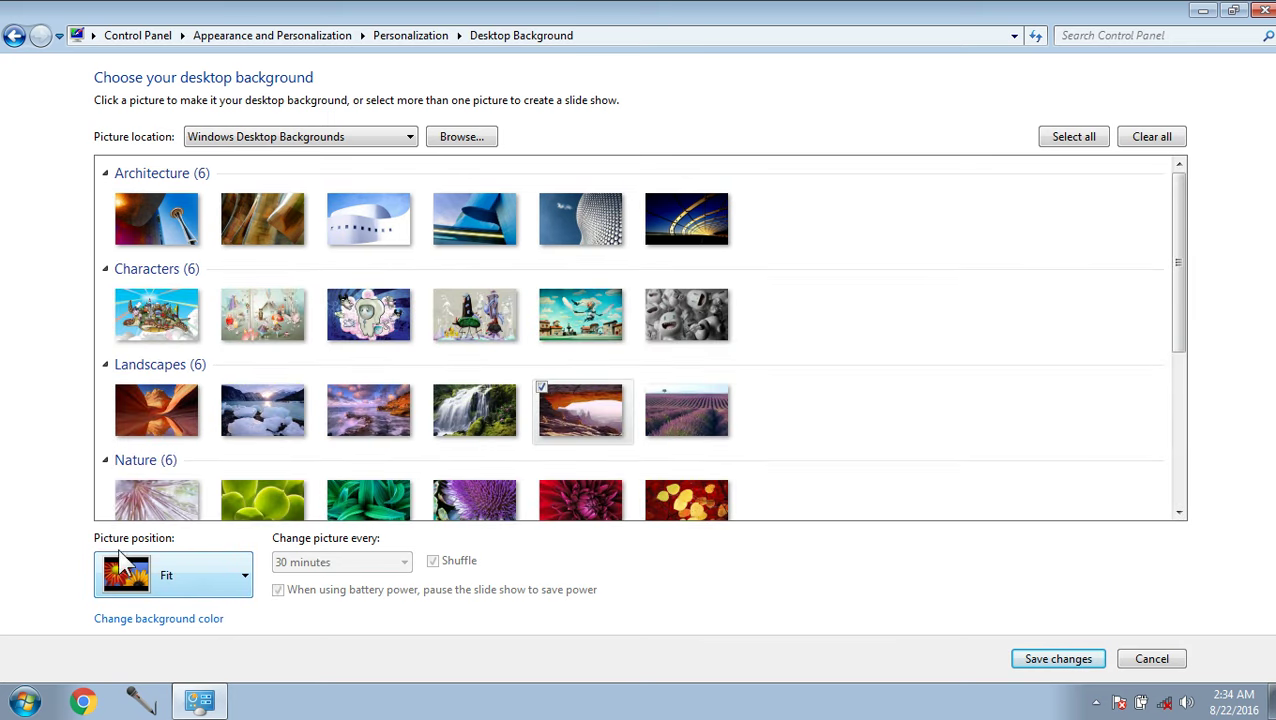
click(203, 582)
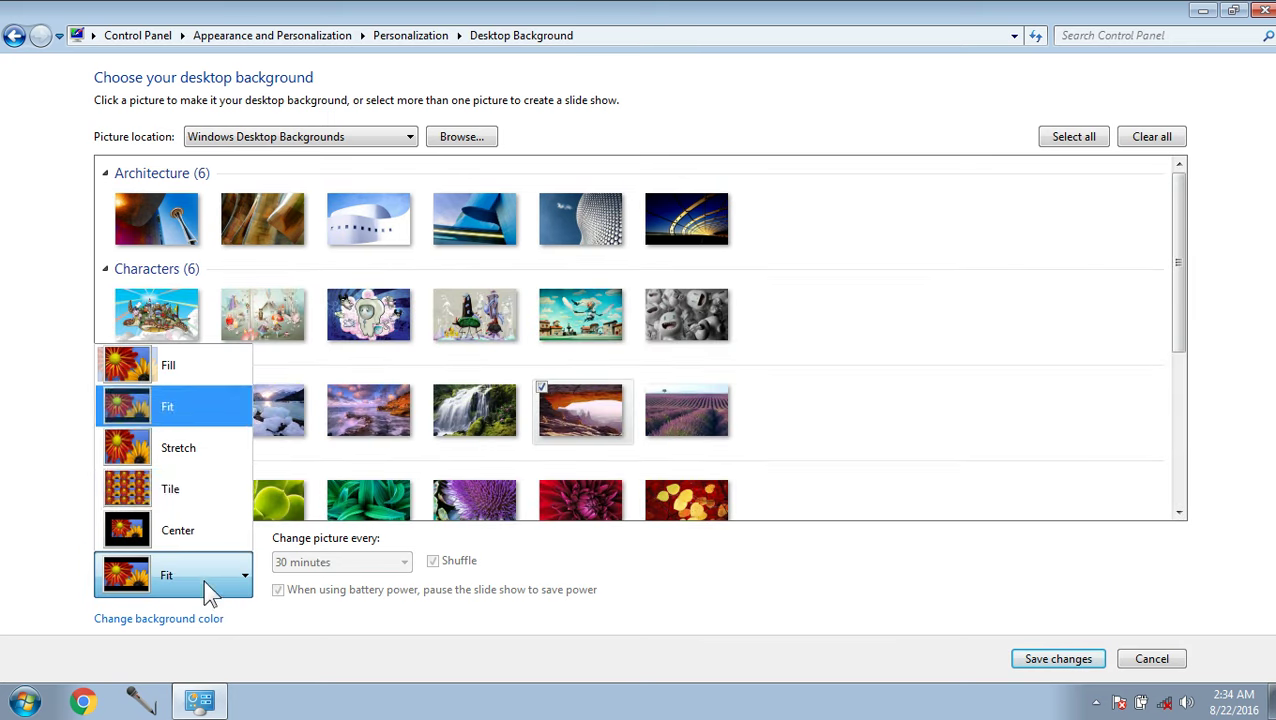
click(194, 464)
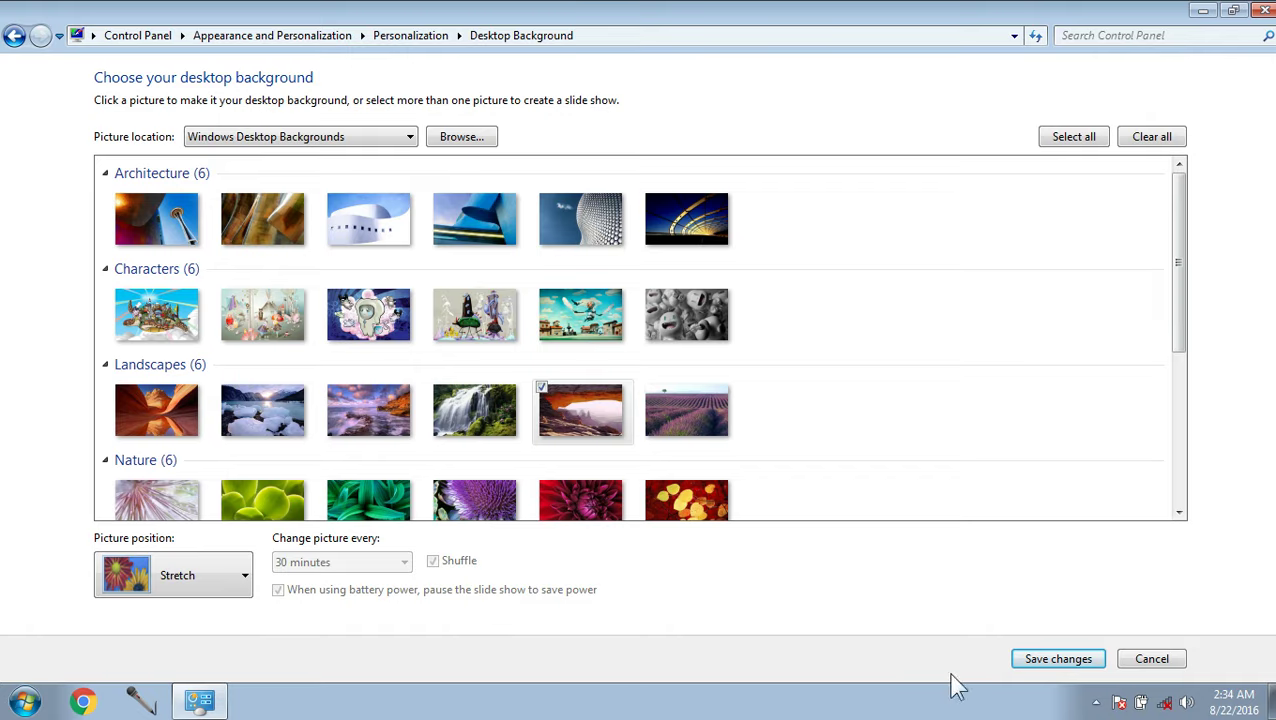
click(1030, 664)
Minimize the Personalization window and refresh the desktop to check the stretched background
click(1203, 10)
right_click(561, 171)
right_click(595, 239)
right_click(636, 278)
right_click(695, 332)
click(886, 361)
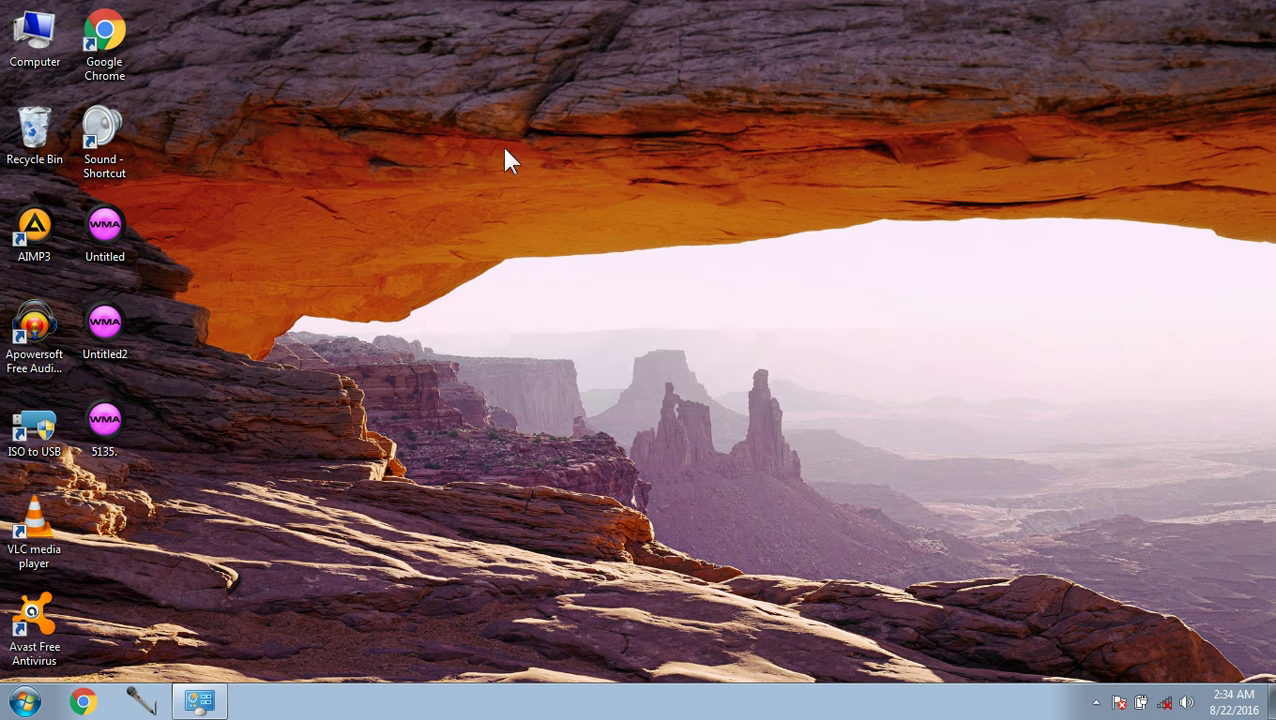
right_click(338, 159)
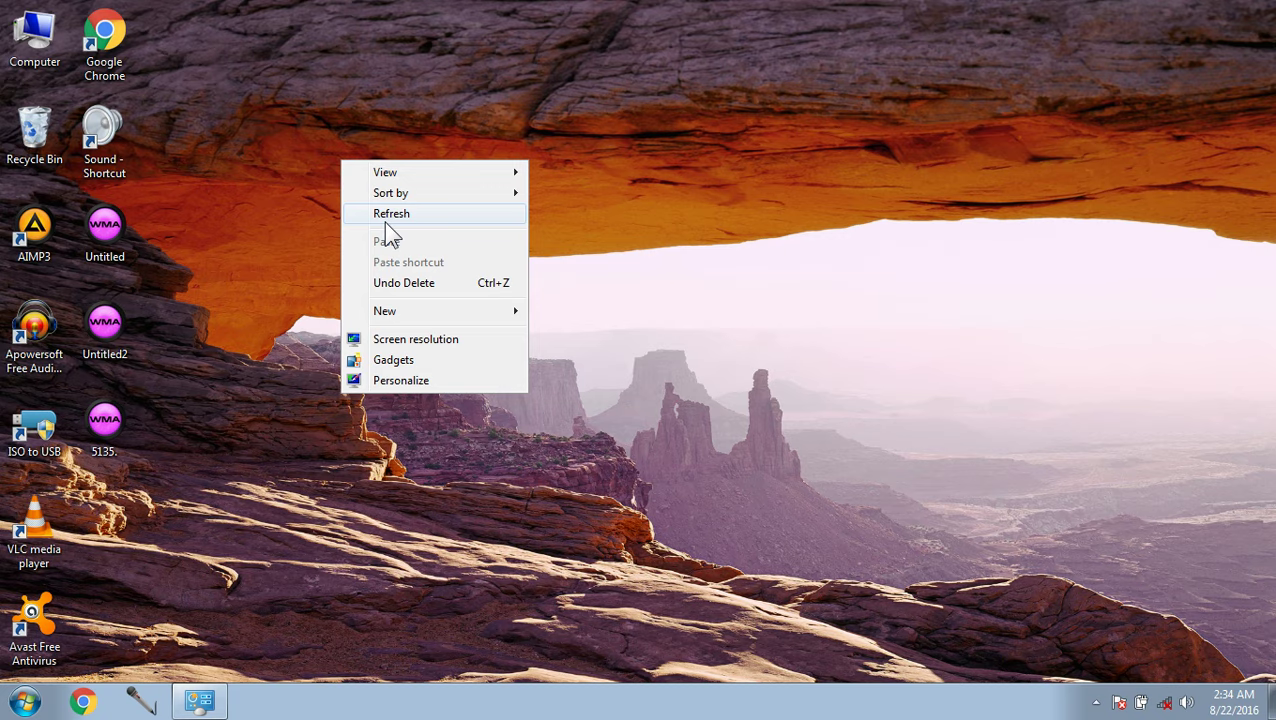
right_click(385, 221)
click(446, 441)
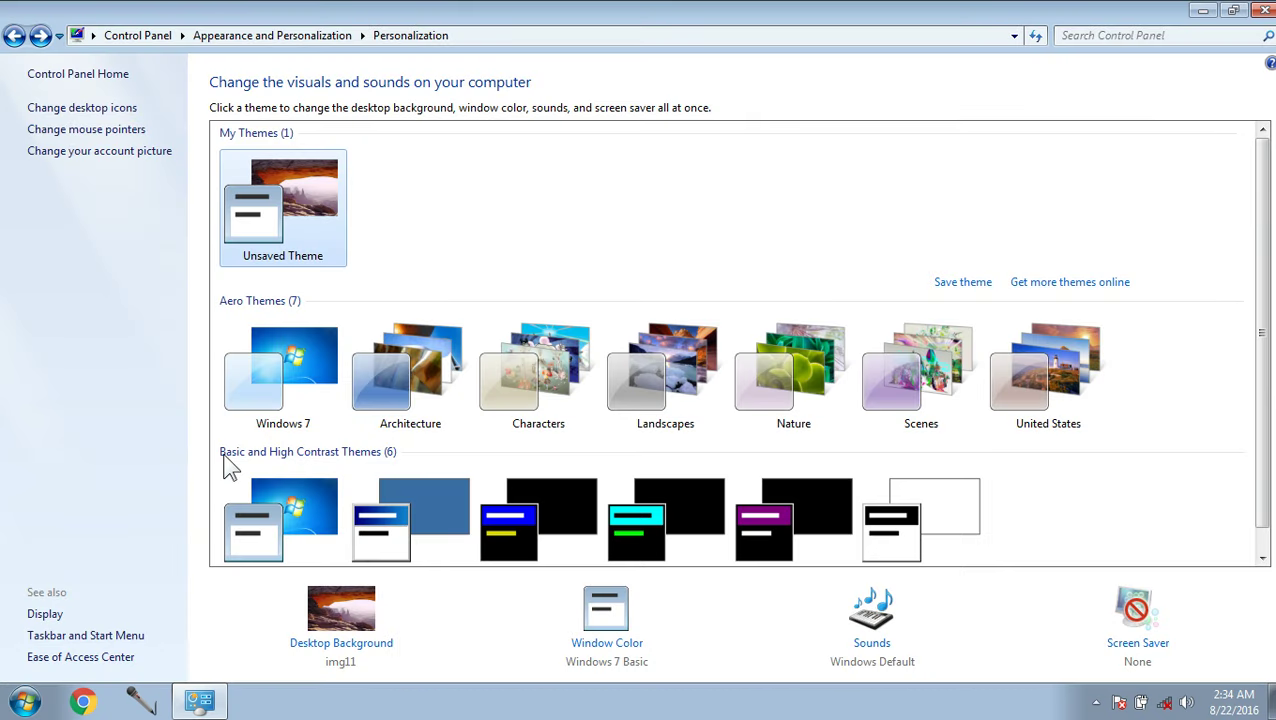
On the Desktop Background page, browse to the Pictures library under Libraries and use it as the picture location
click(343, 645)
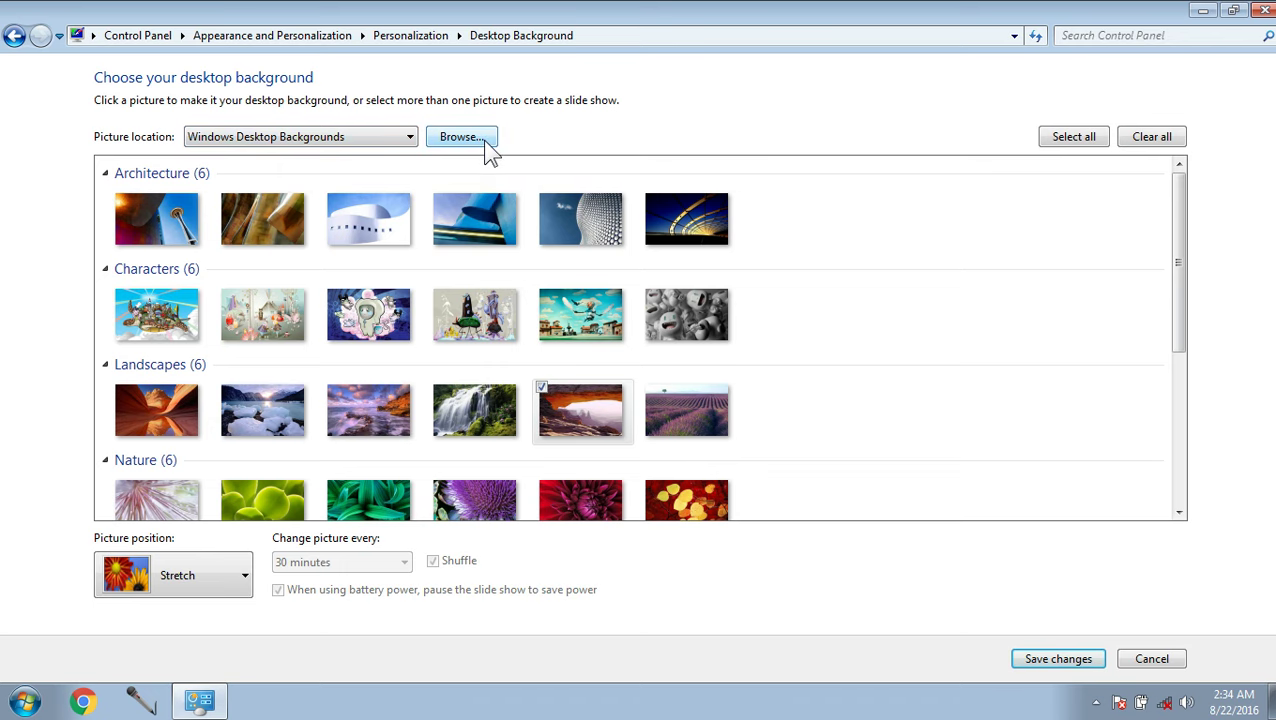
click(462, 137)
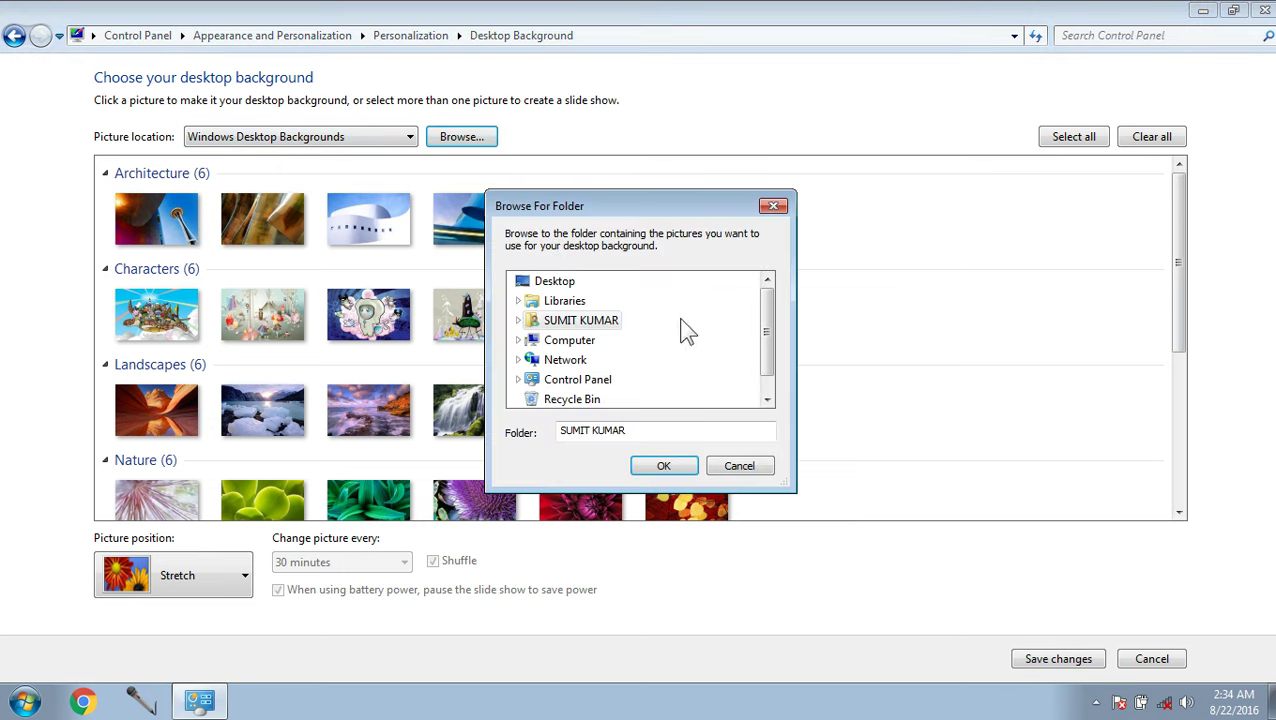
scroll(763, 319, down, 1)
scroll(768, 322, up, 1)
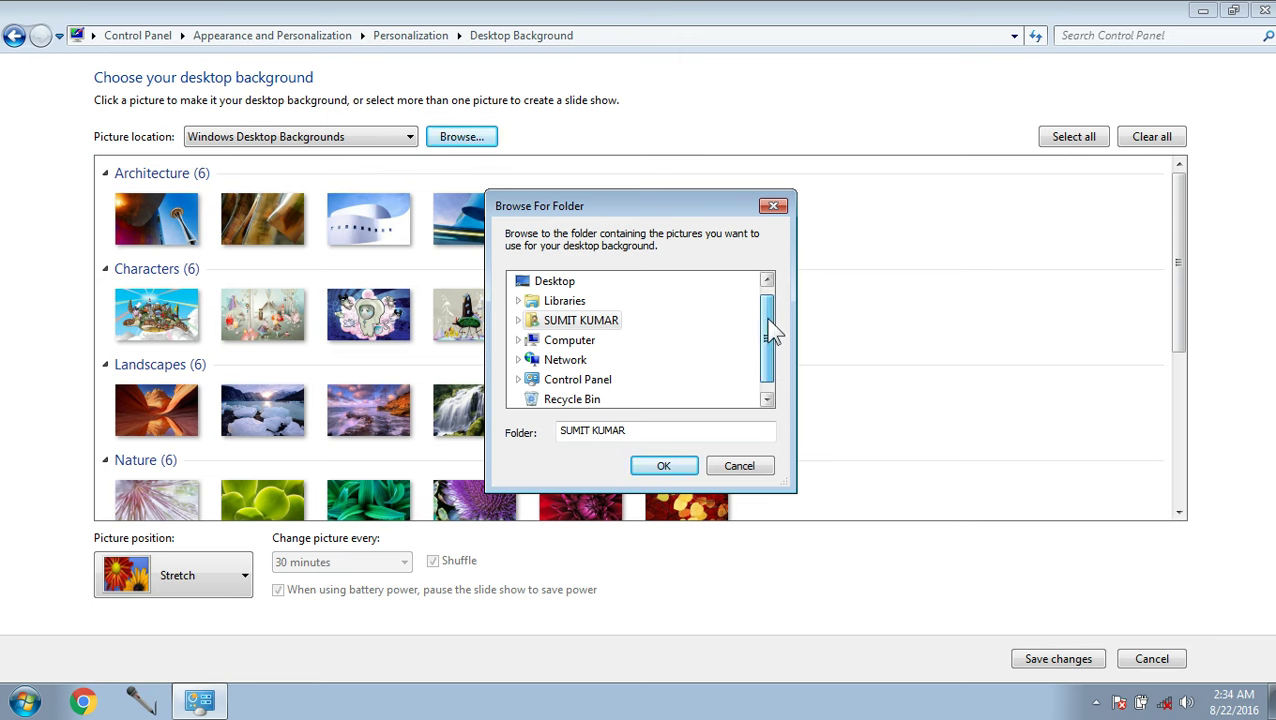
click(556, 302)
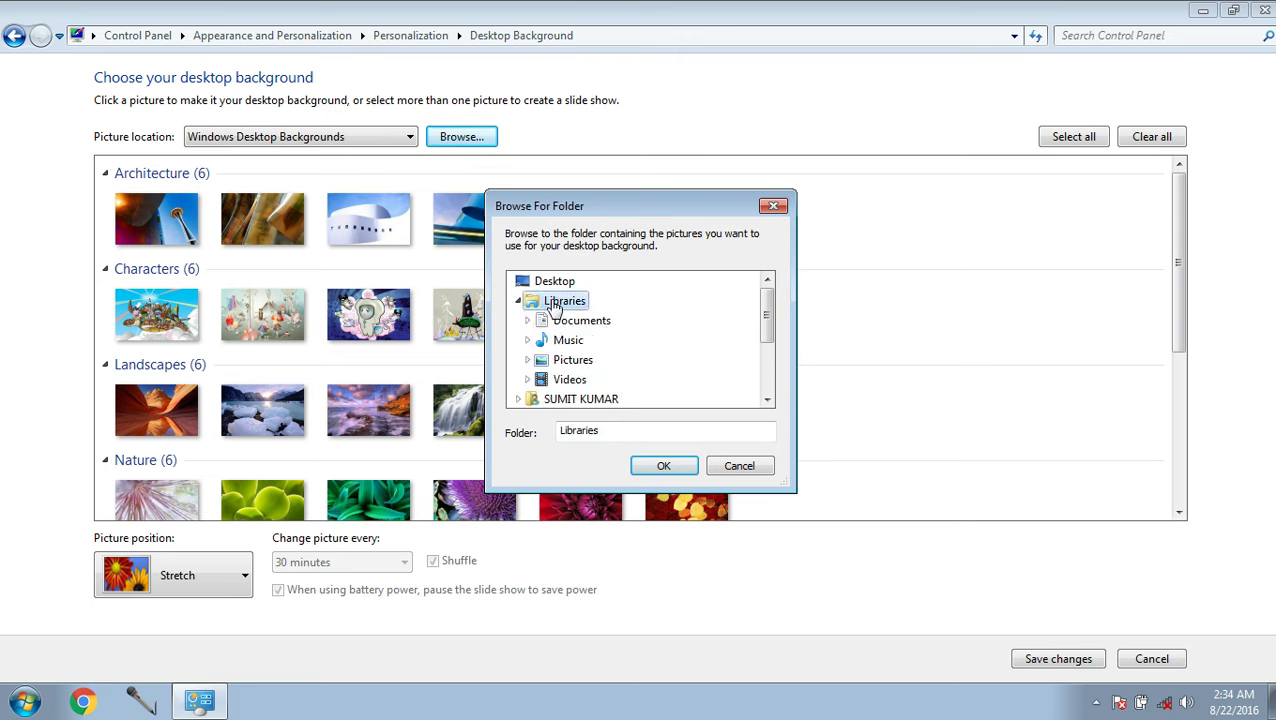
double_click(565, 362)
double_click(592, 381)
drag(770, 316, 769, 345)
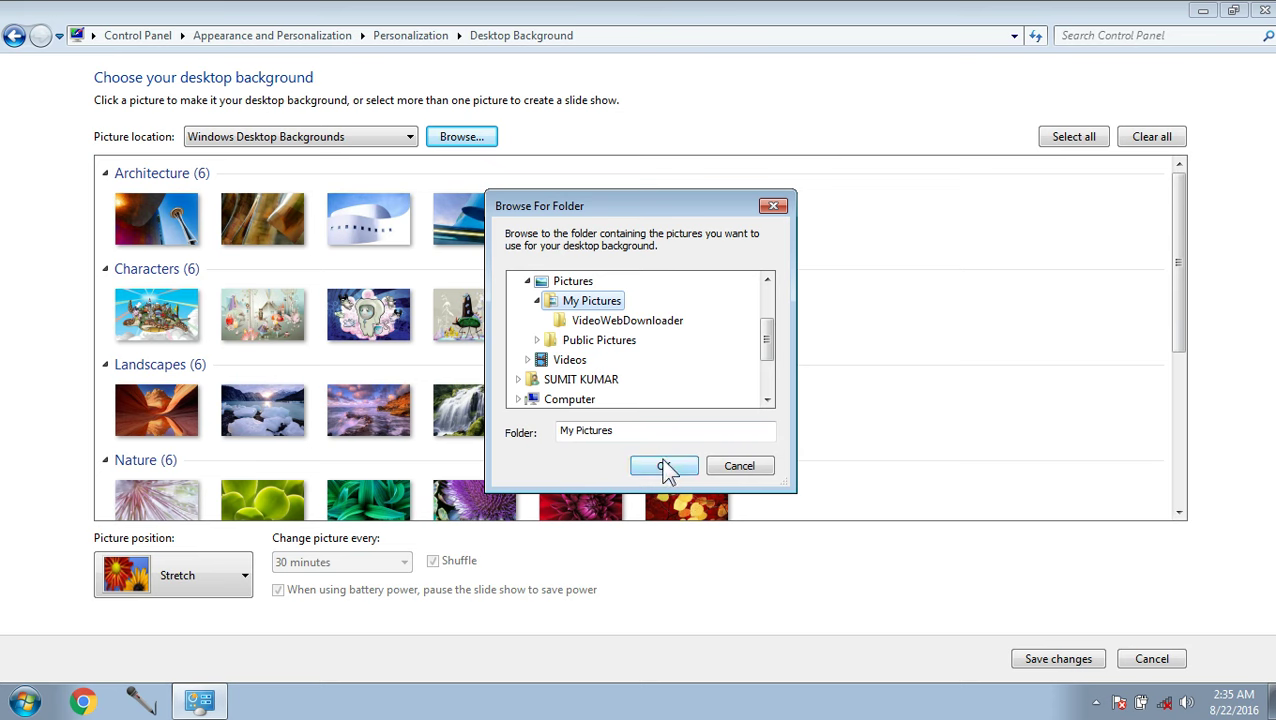
click(575, 282)
click(676, 466)
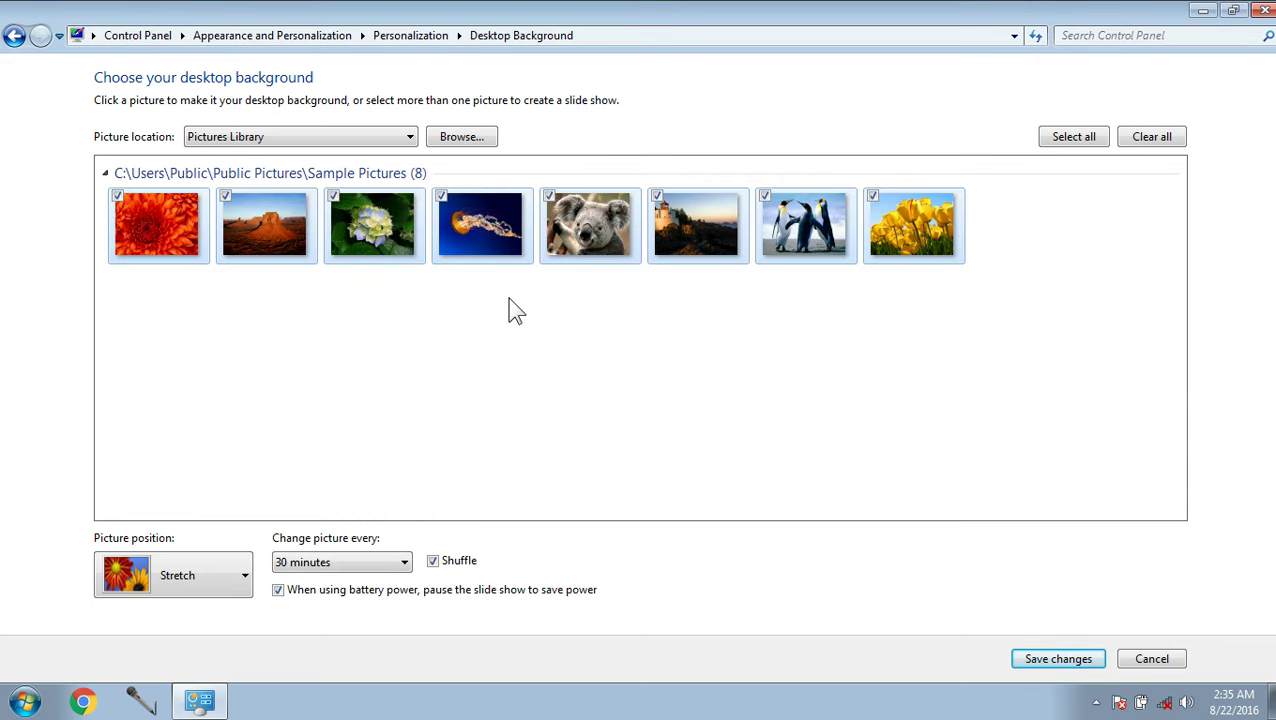
Select only the yellow tulips picture from Sample Pictures as the desktop background and save the changes
click(836, 341)
click(925, 245)
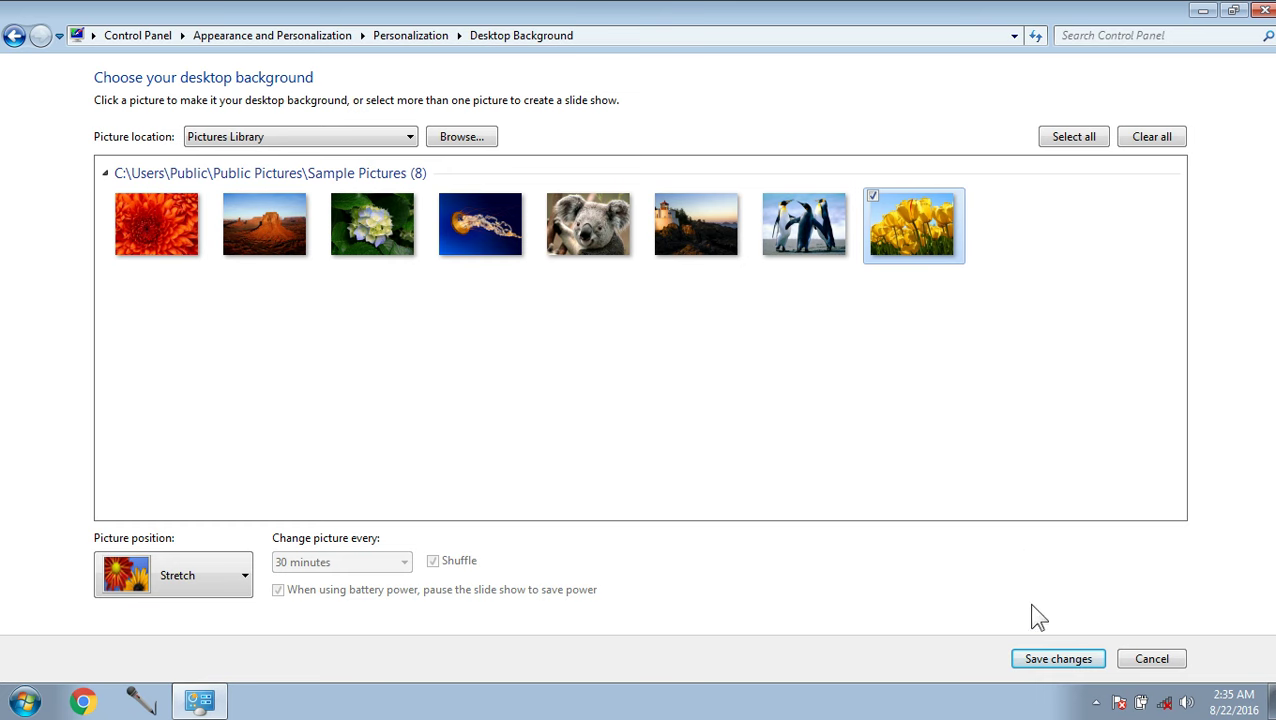
click(1063, 664)
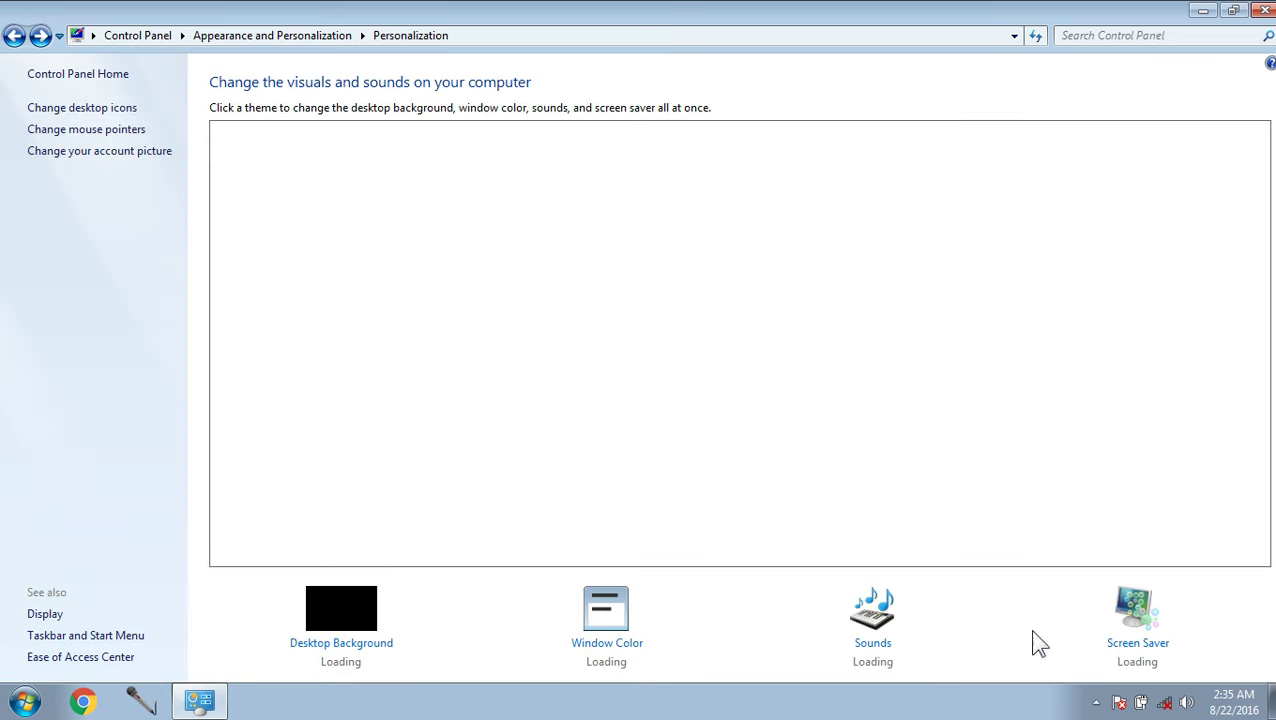
Minimize the Personalization window and refresh the desktop to view the tulips background
click(1203, 10)
right_click(556, 209)
right_click(586, 250)
right_click(630, 313)
click(720, 365)
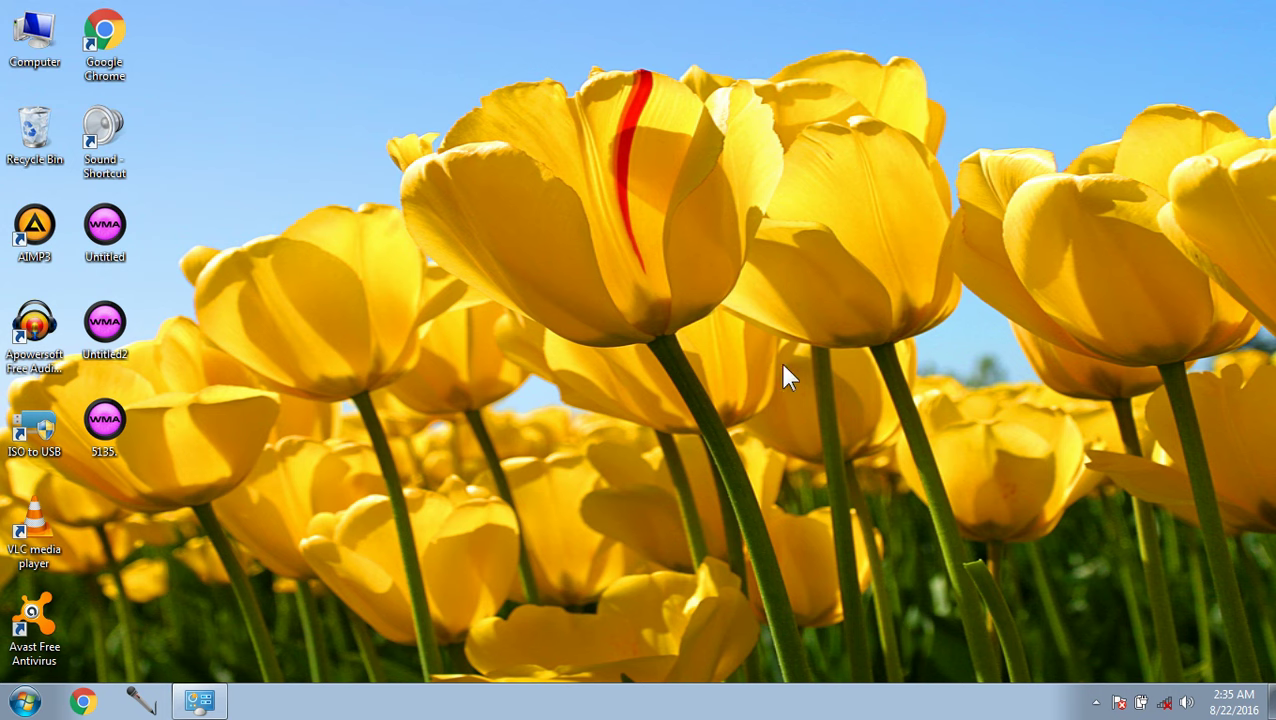
Close the Personalization window and refresh the desktop showing the tulips background
right_click(446, 181)
click(514, 243)
click(201, 703)
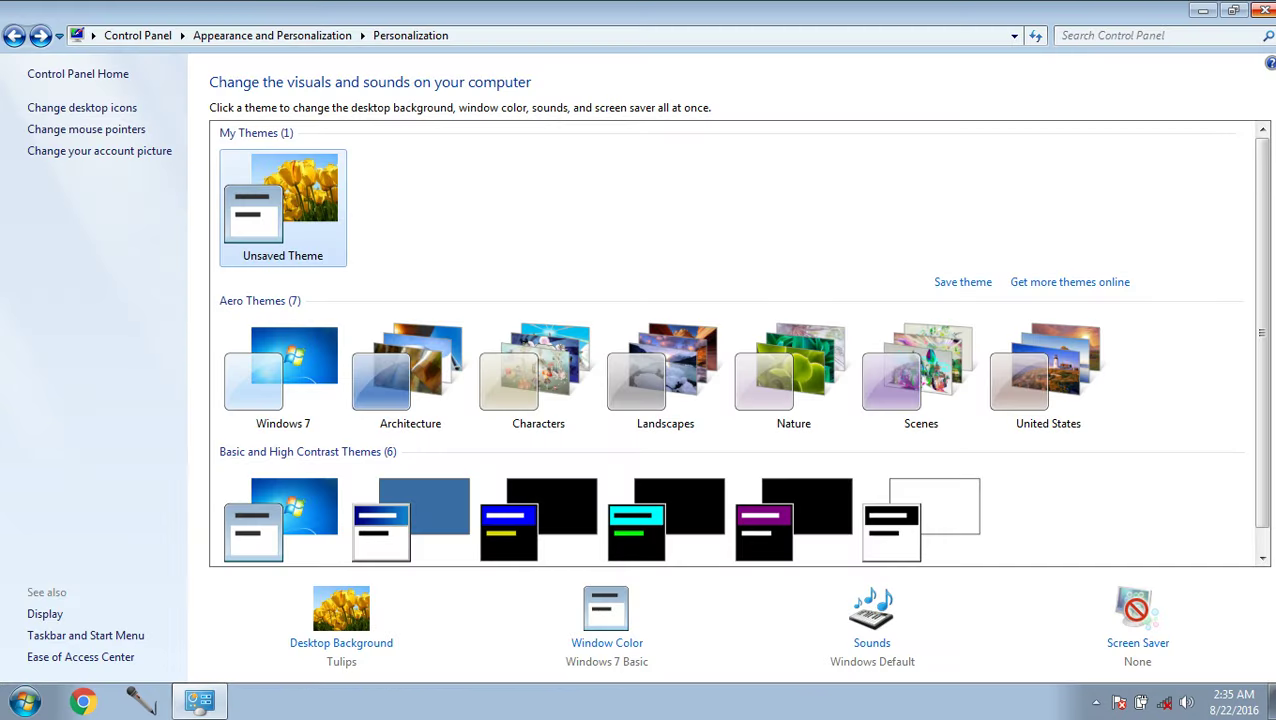
key(alt+F4)
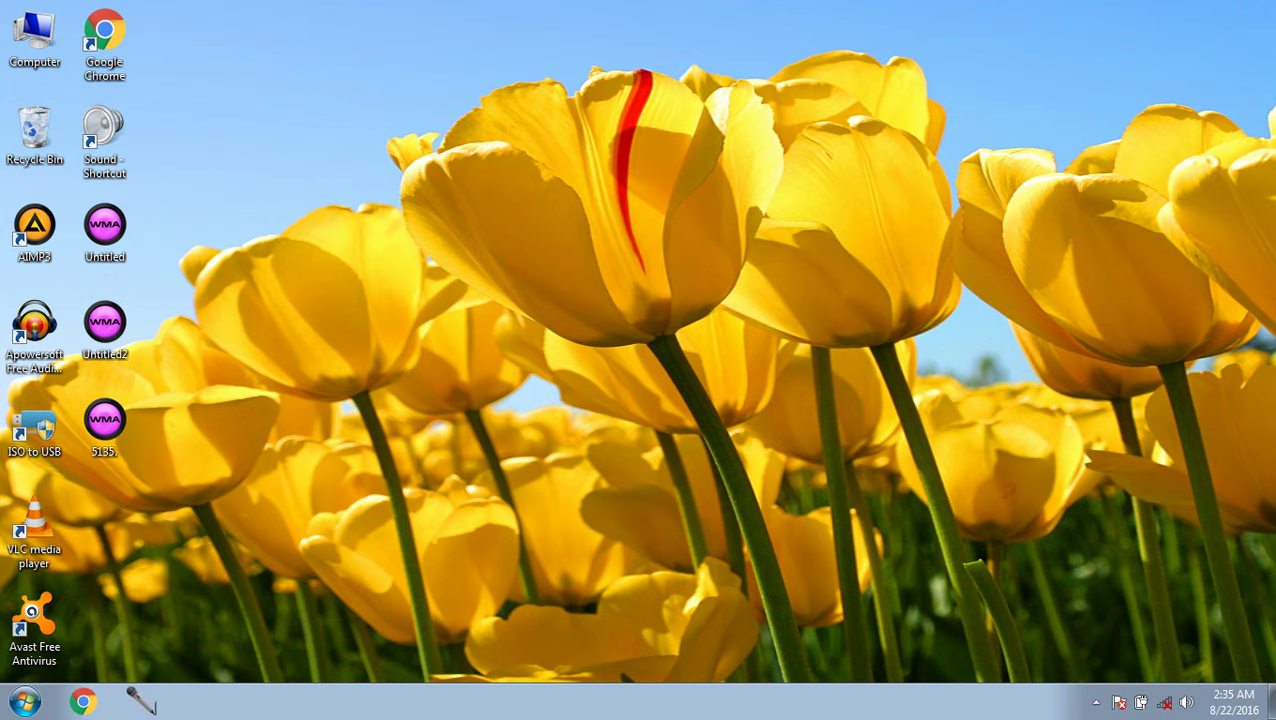
right_click(530, 11)
right_click(617, 100)
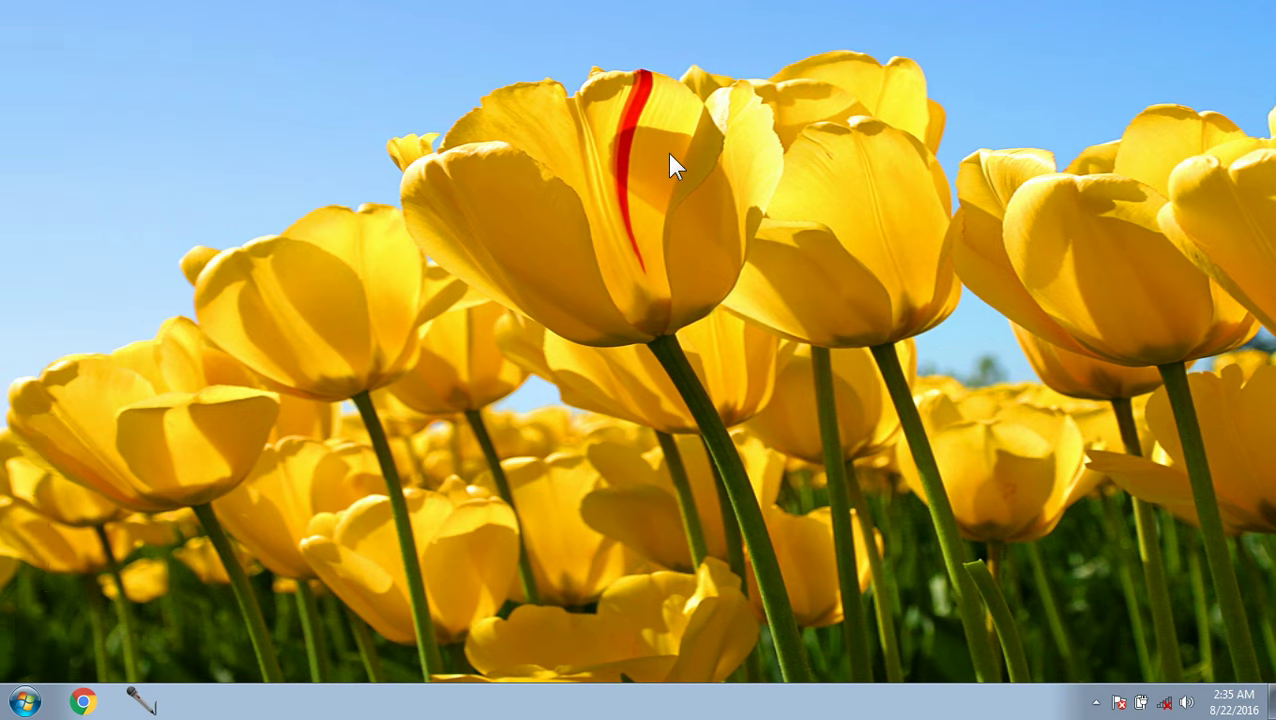
click(885, 311)
click(993, 364)
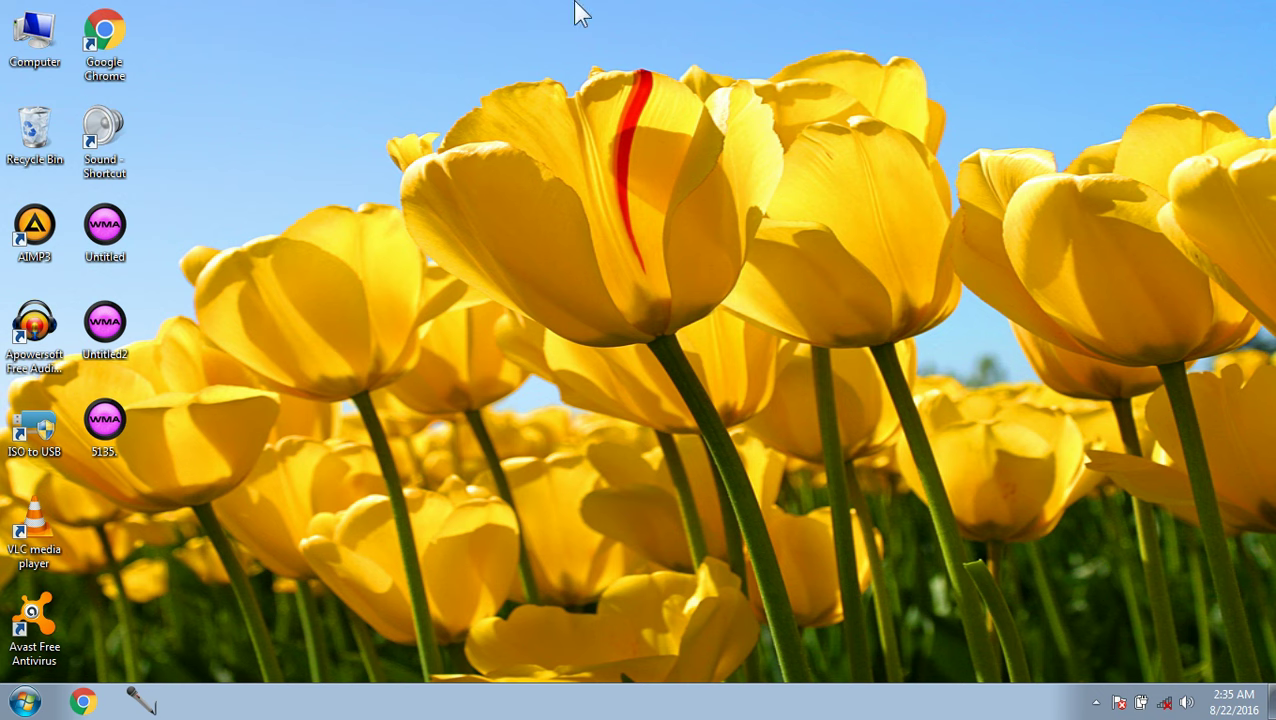
drag(1100, 380, 1158, 542)
drag(232, 43, 1238, 650)
drag(272, 78, 1214, 598)
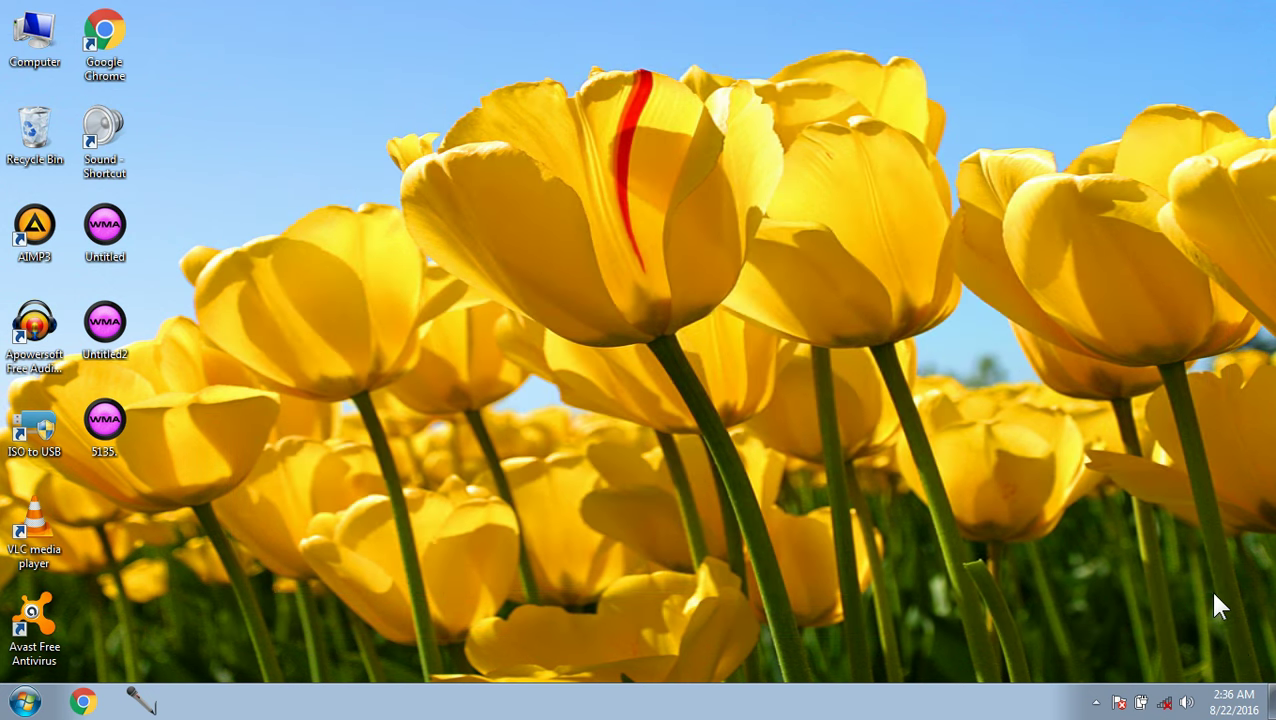
Open the Personalization window from the desktop's Personalize option and go to its Desktop Background page
right_click(576, 195)
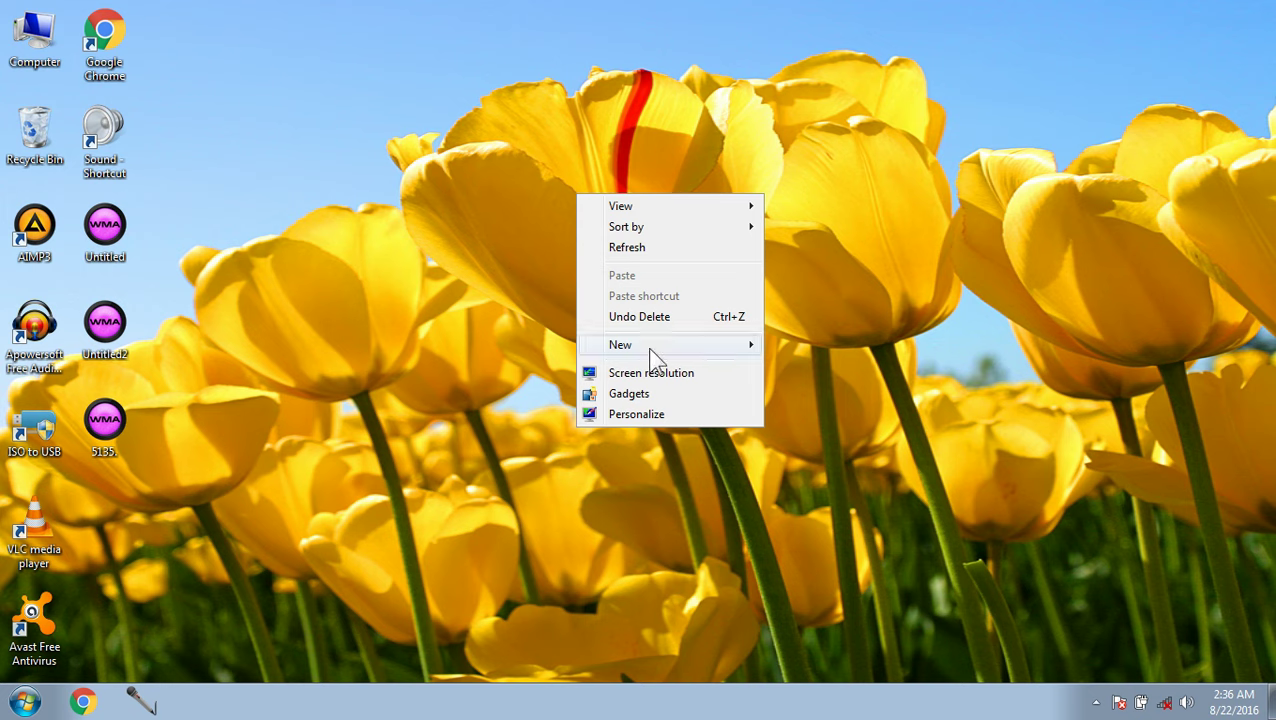
click(663, 418)
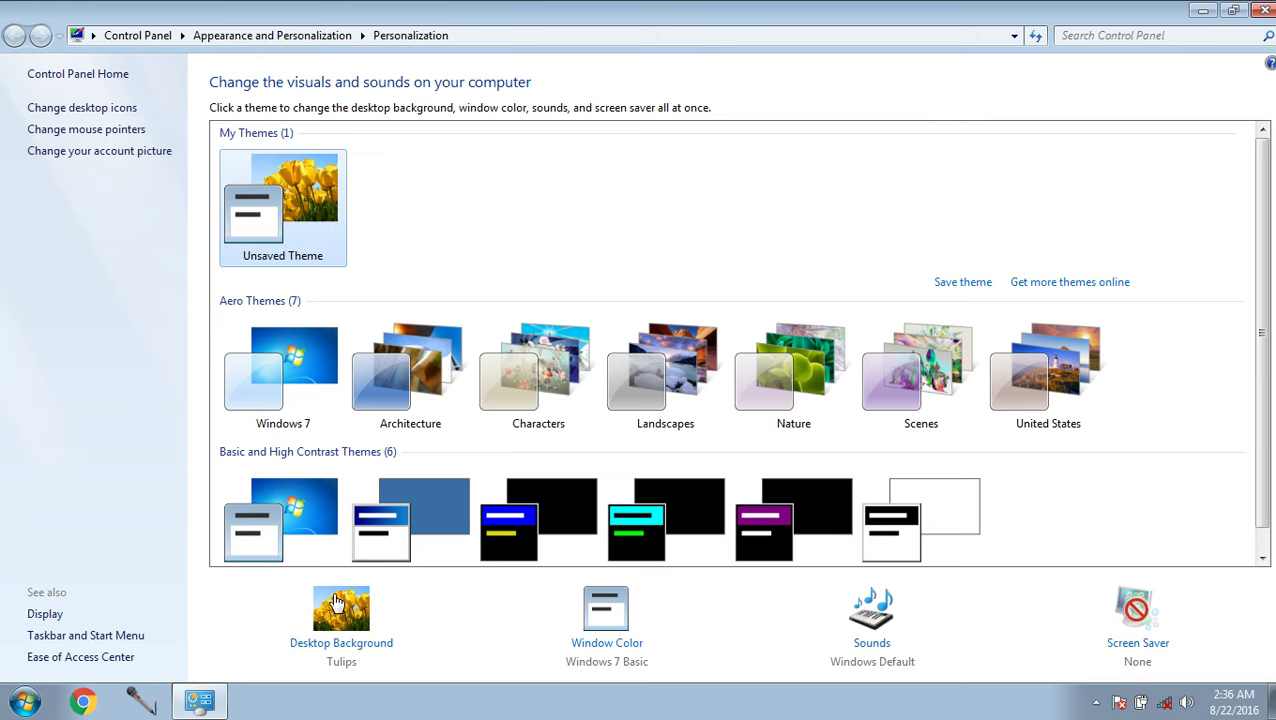
click(340, 649)
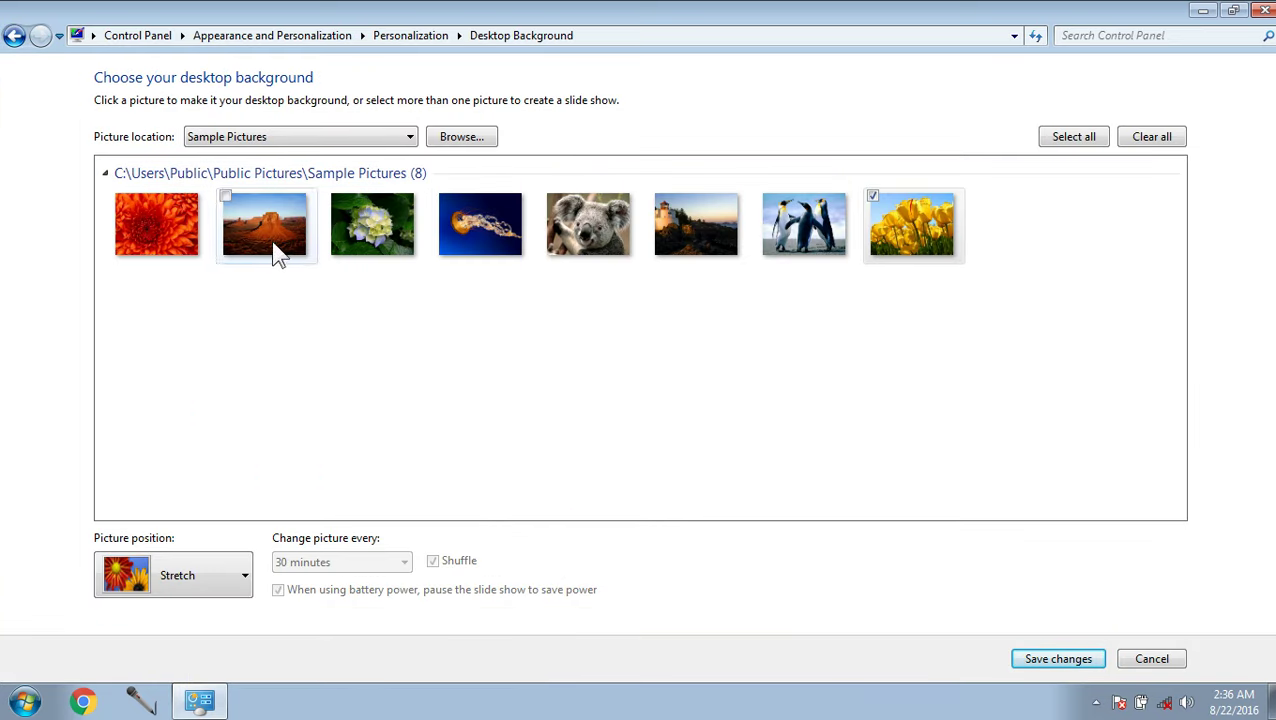
Save the orange-red flower picture from Sample Pictures as the desktop background and close the window
click(158, 220)
click(1088, 663)
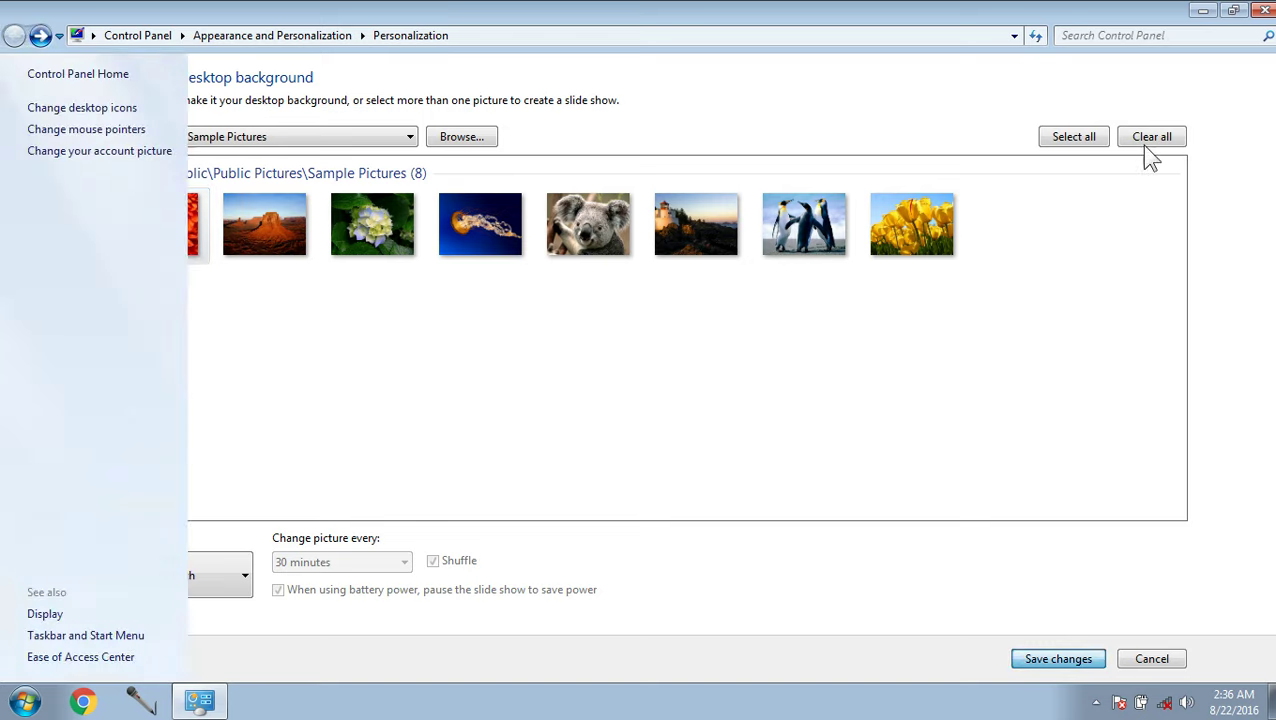
click(1263, 11)
Refresh the desktop to check the orange-red flower background
right_click(751, 128)
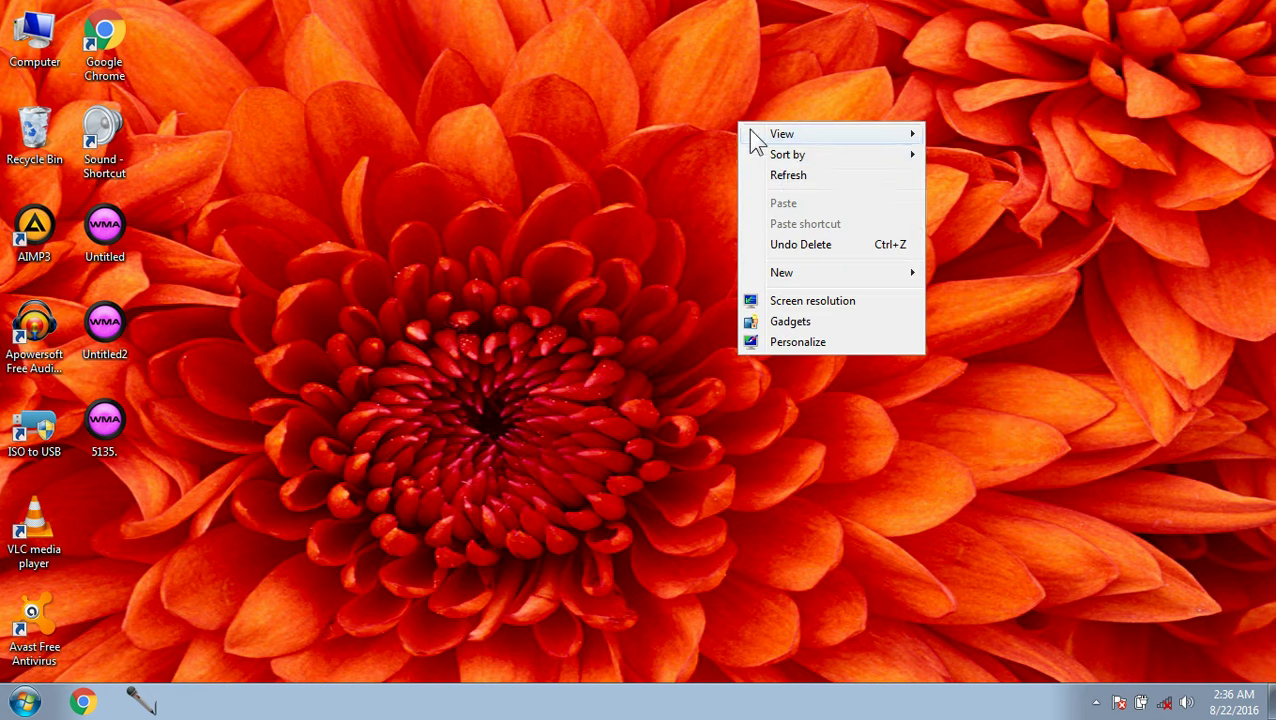
right_click(845, 232)
right_click(907, 280)
right_click(975, 333)
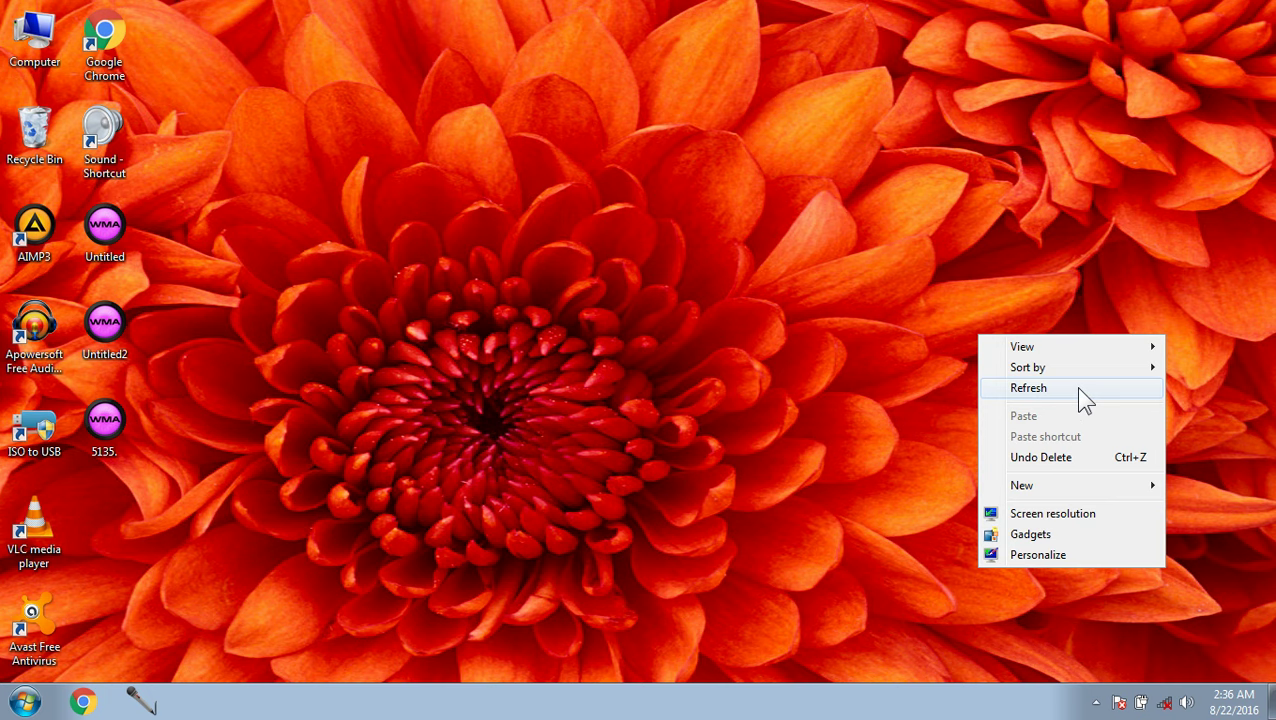
click(1075, 388)
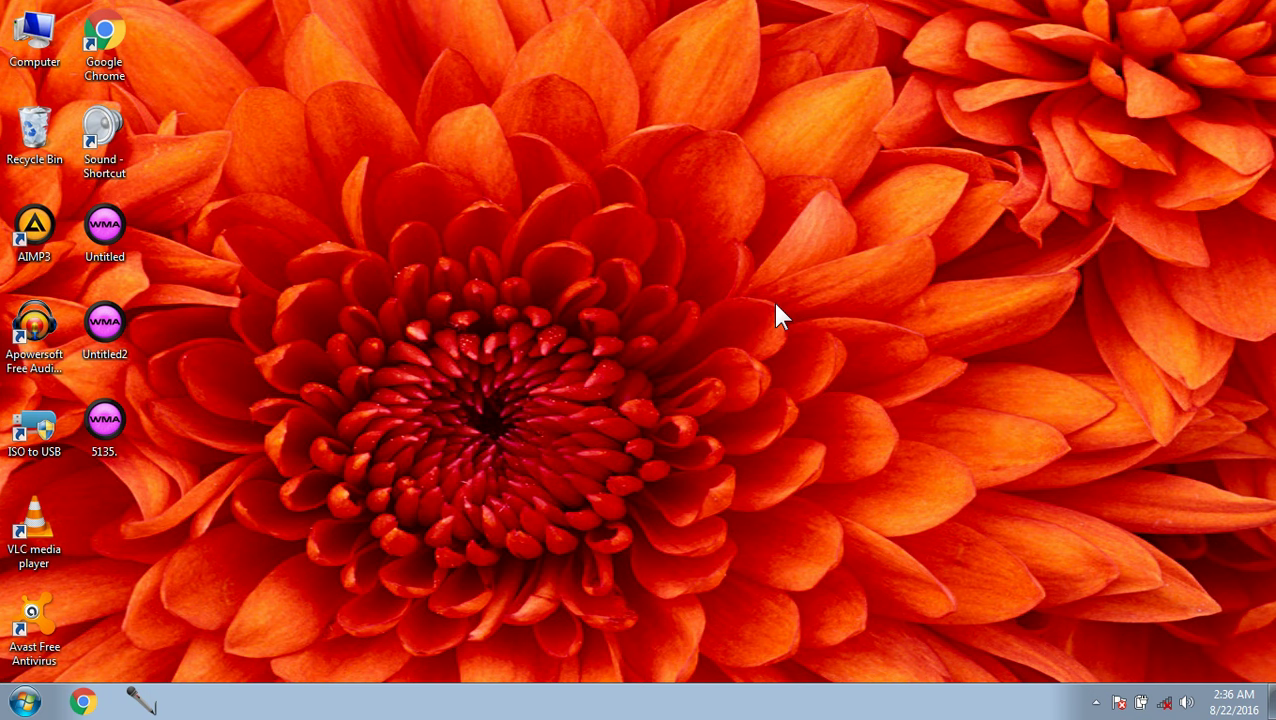
right_click(551, 153)
right_click(607, 209)
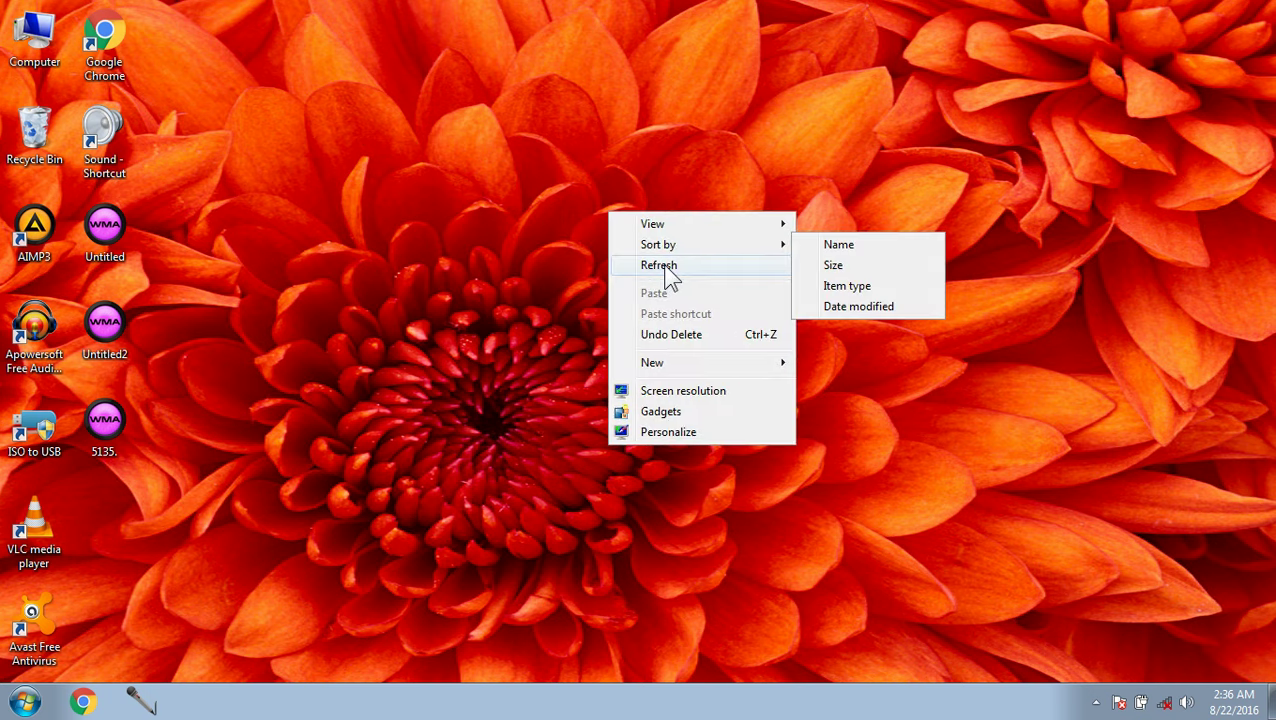
right_click(665, 268)
right_click(728, 324)
right_click(863, 378)
right_click(954, 434)
right_click(748, 93)
right_click(827, 144)
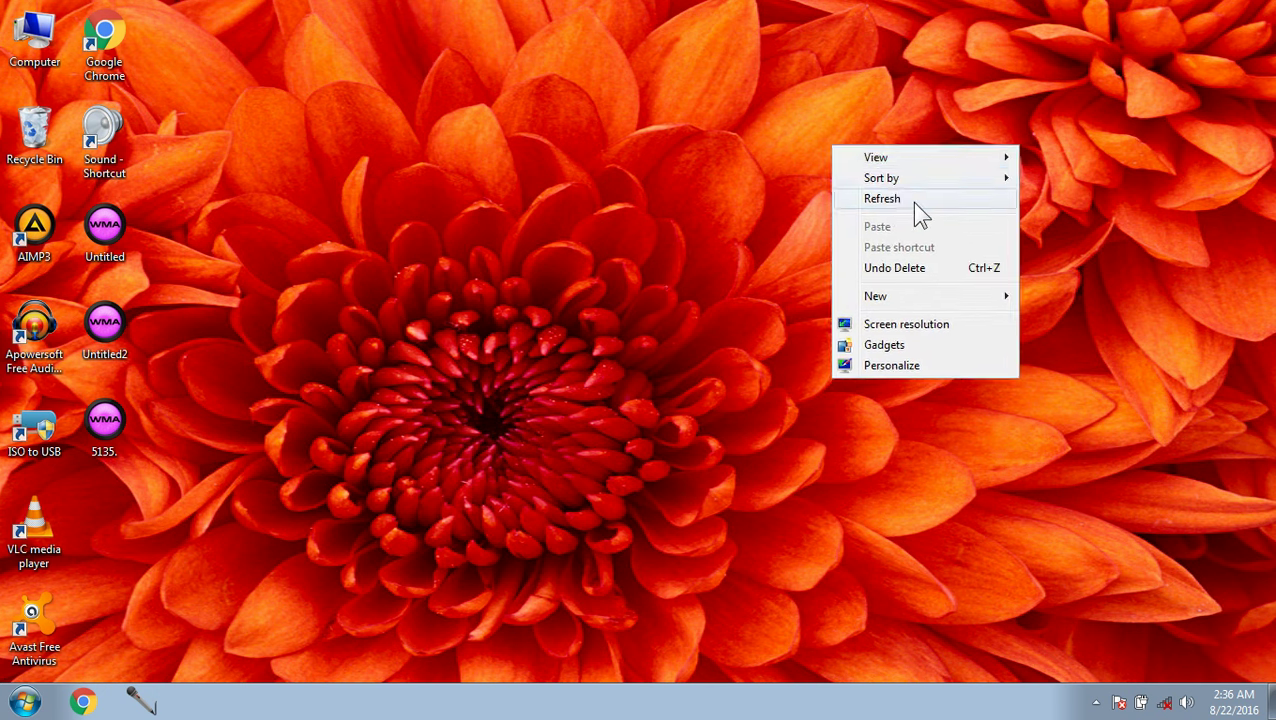
right_click(911, 201)
right_click(977, 255)
right_click(1088, 359)
click(1150, 415)
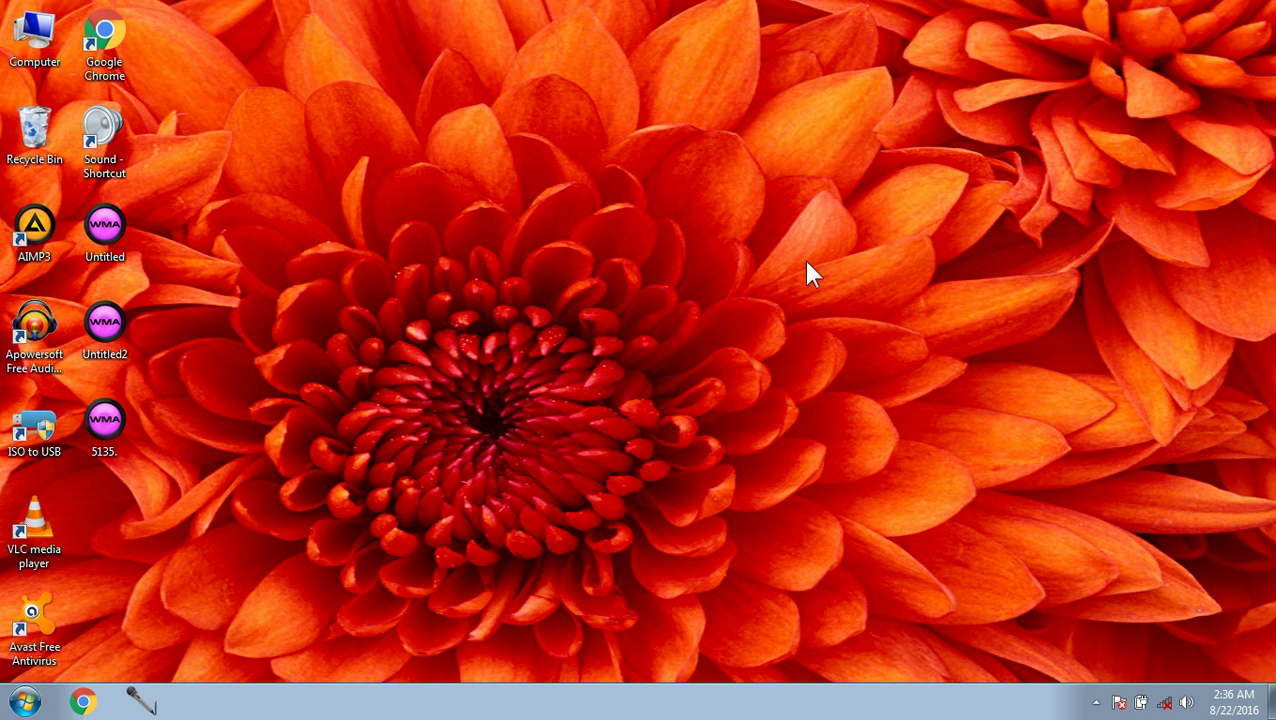
right_click(612, 196)
click(665, 245)
right_click(746, 293)
right_click(843, 347)
right_click(934, 404)
right_click(612, 142)
click(703, 198)
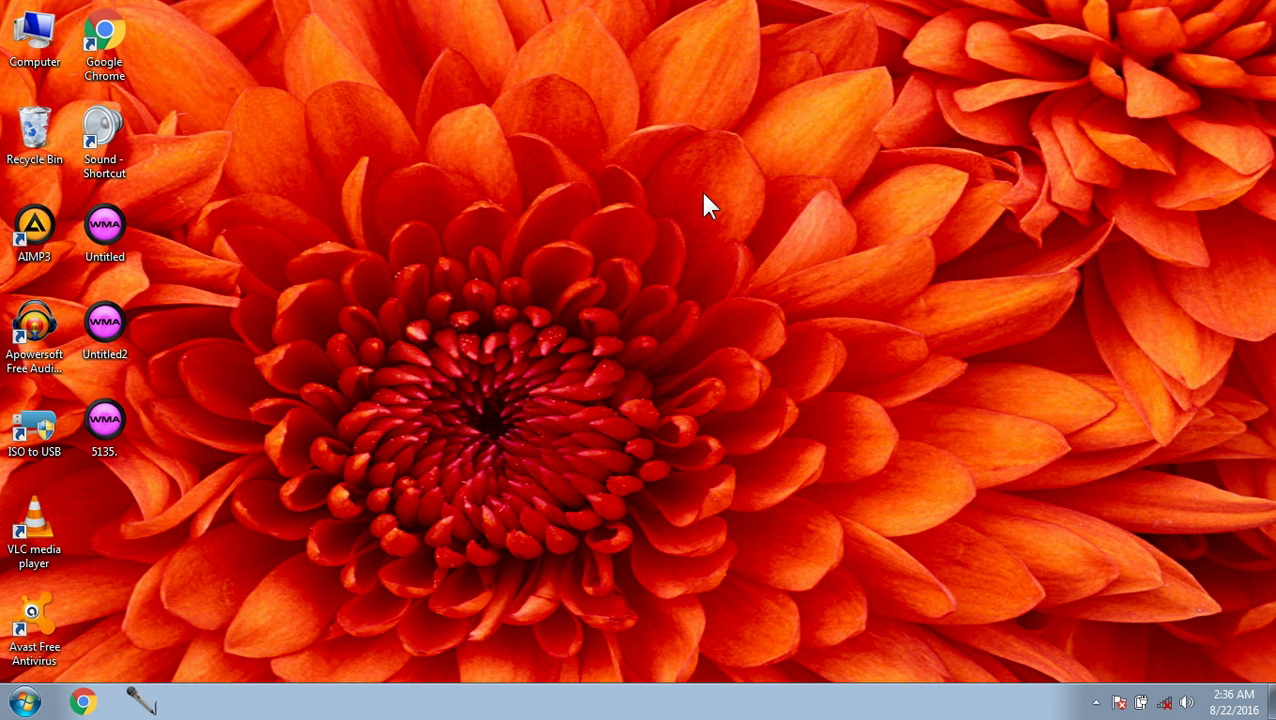